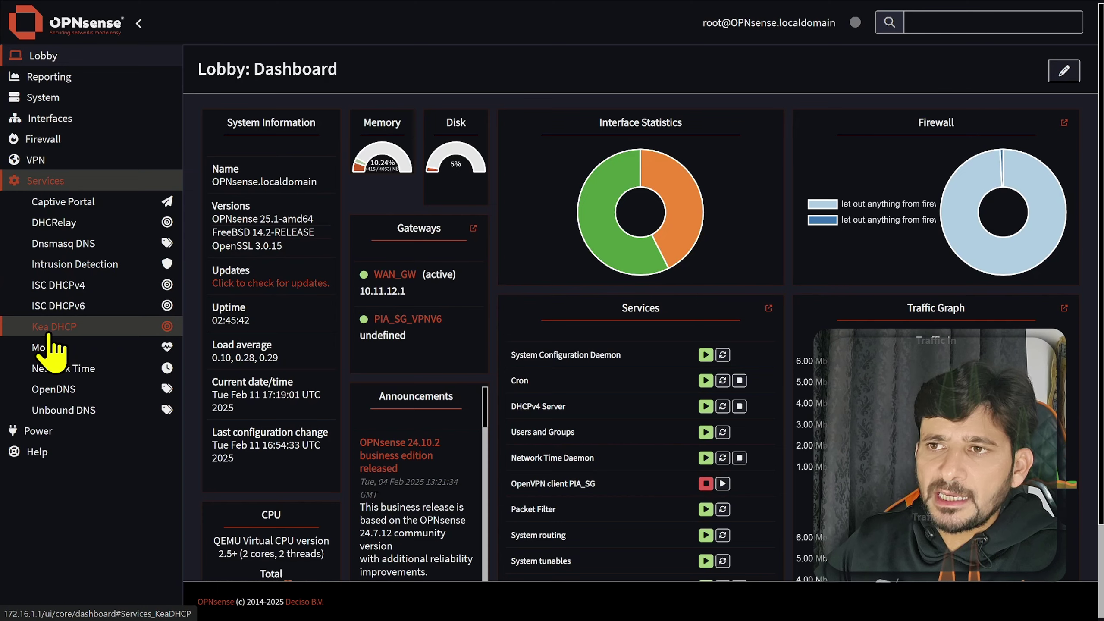
- Open the Kea DHCPv4 settings page among the services
left_click(64, 331)
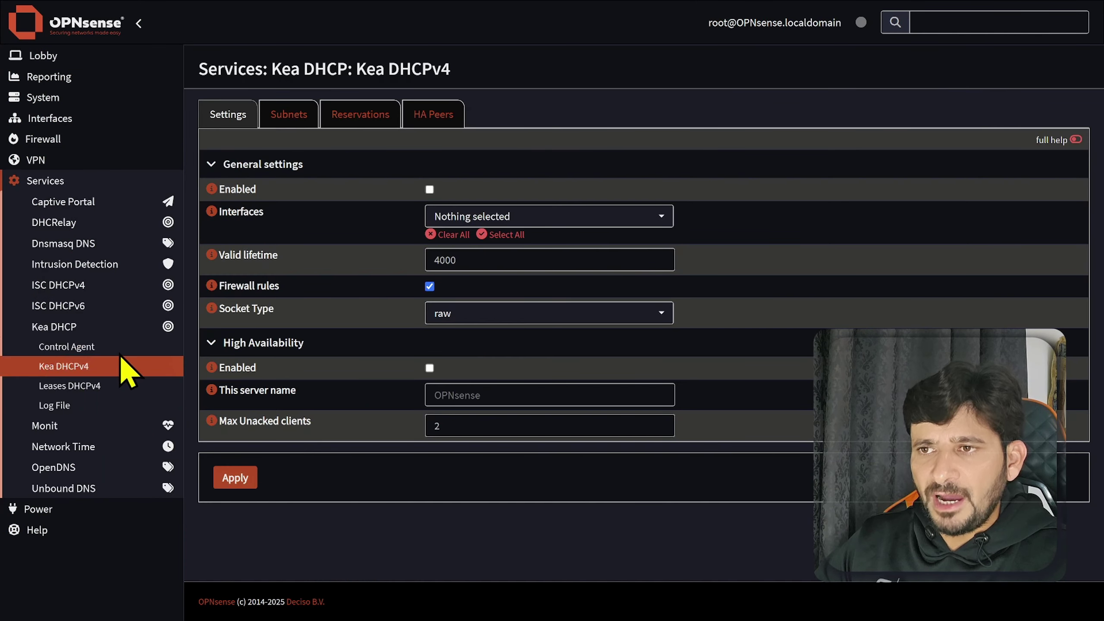
left_click(120, 370)
left_click(83, 368)
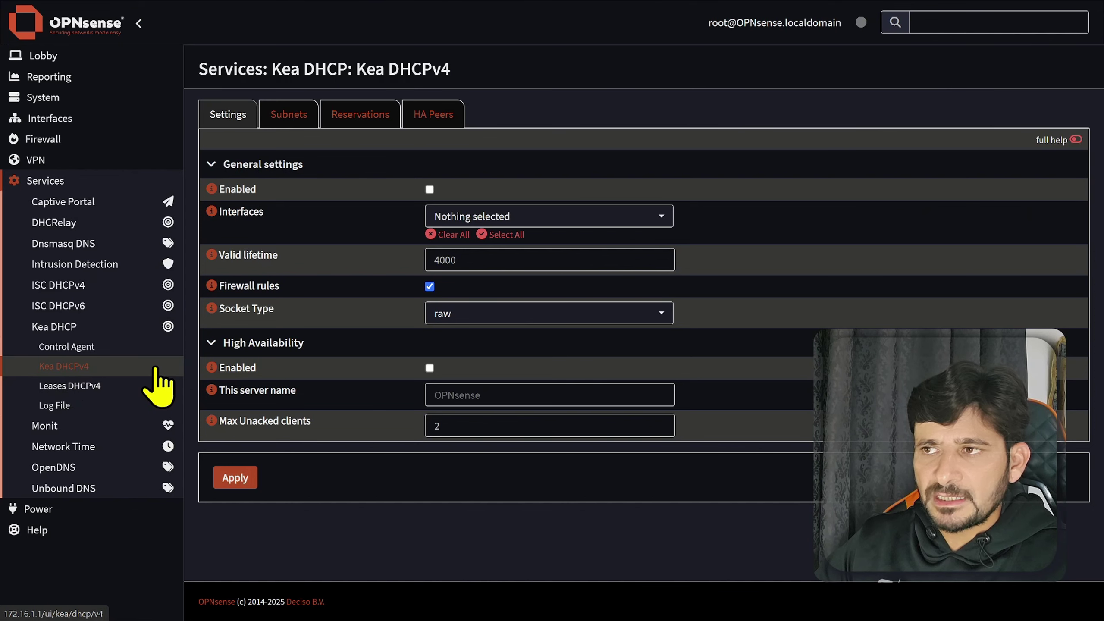
- Look through the ISC DHCP services and view the ISC DHCPv6 leases
left_click(60, 287)
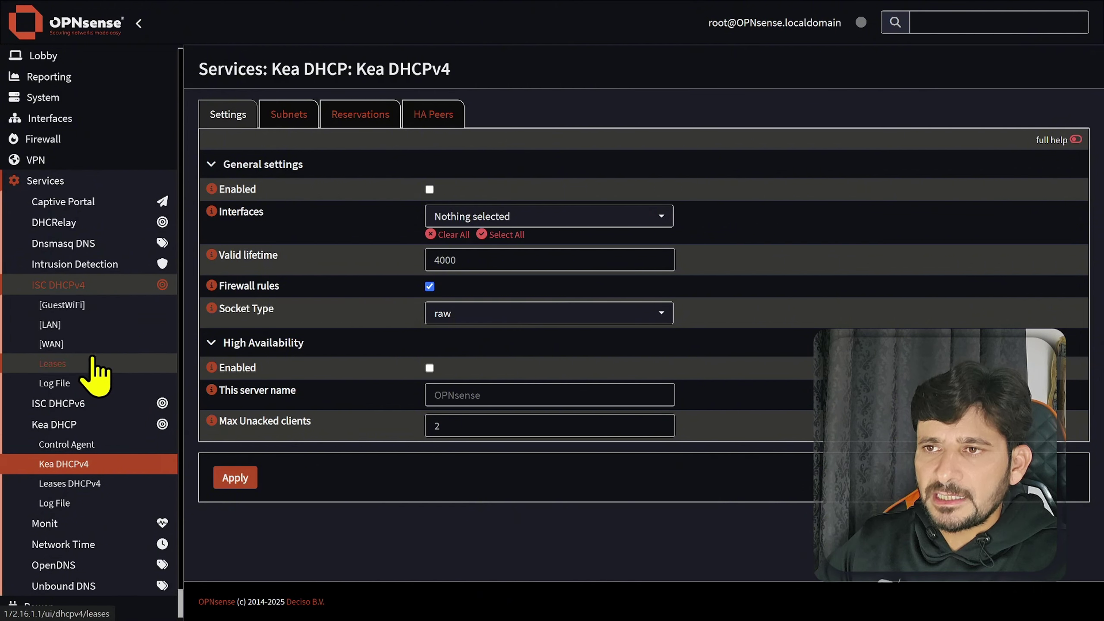
left_click(96, 402)
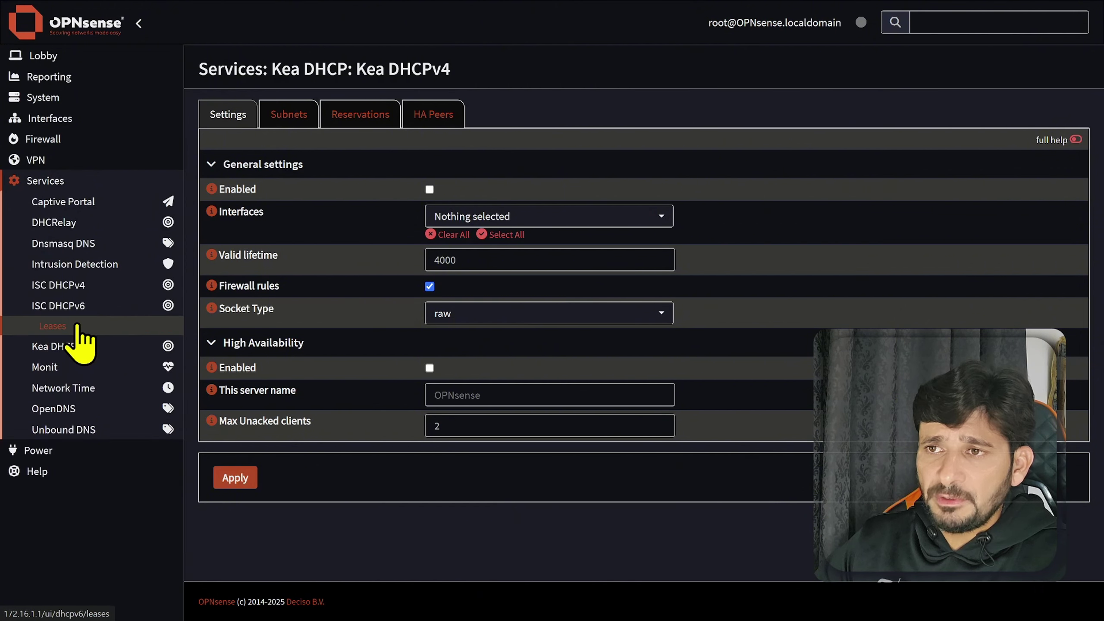
left_click(78, 326)
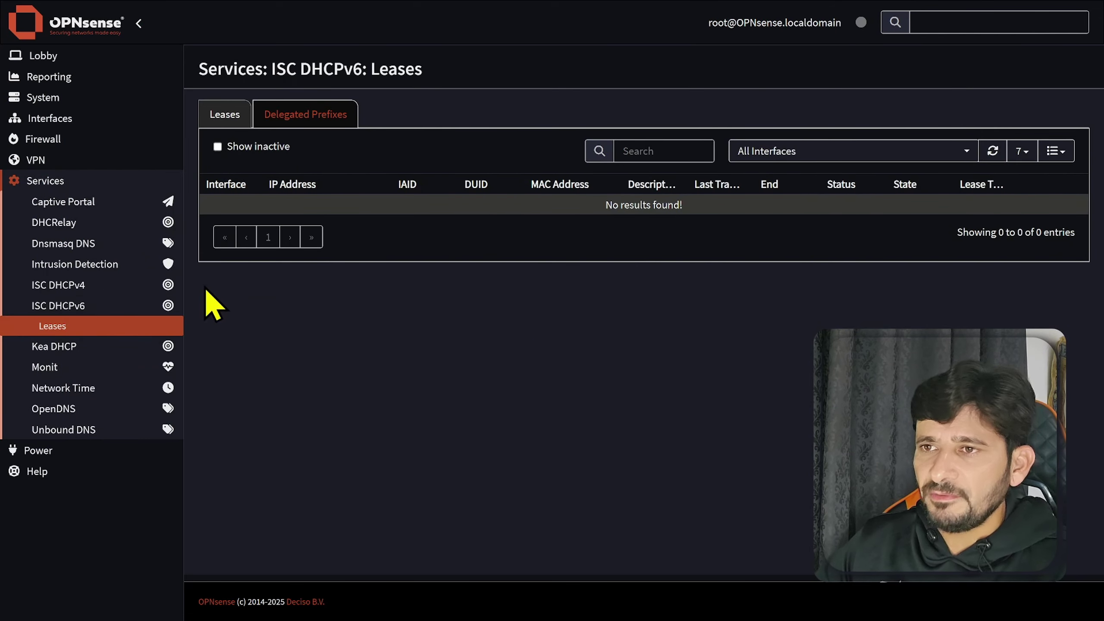
- View the ISC DHCPv4 settings for the LAN interface and those for the WAN interface
left_click(72, 288)
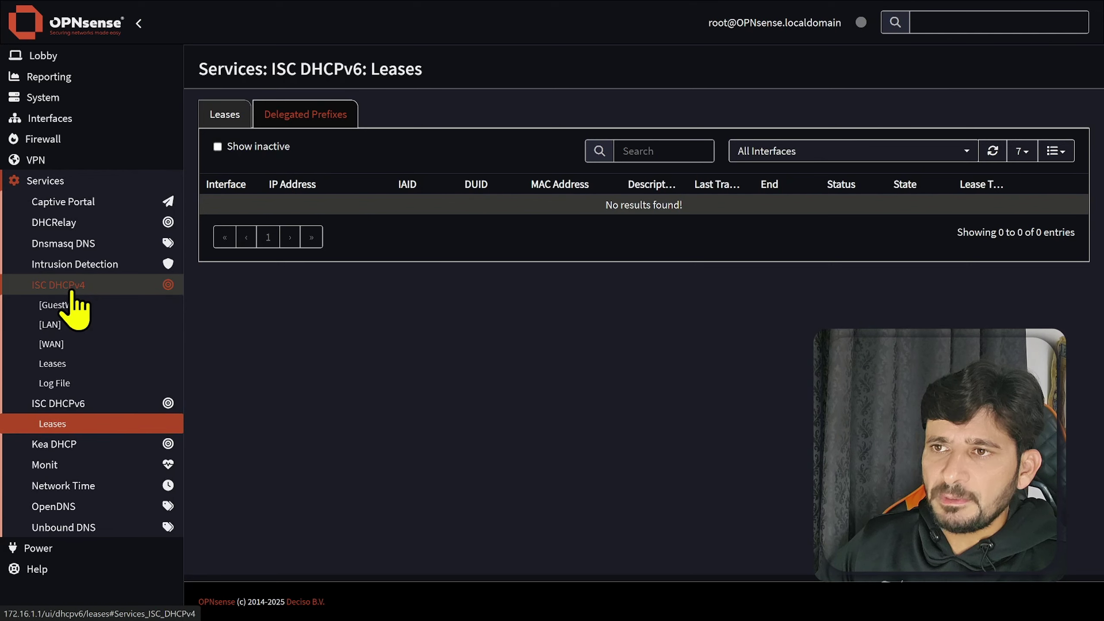
left_click(81, 330)
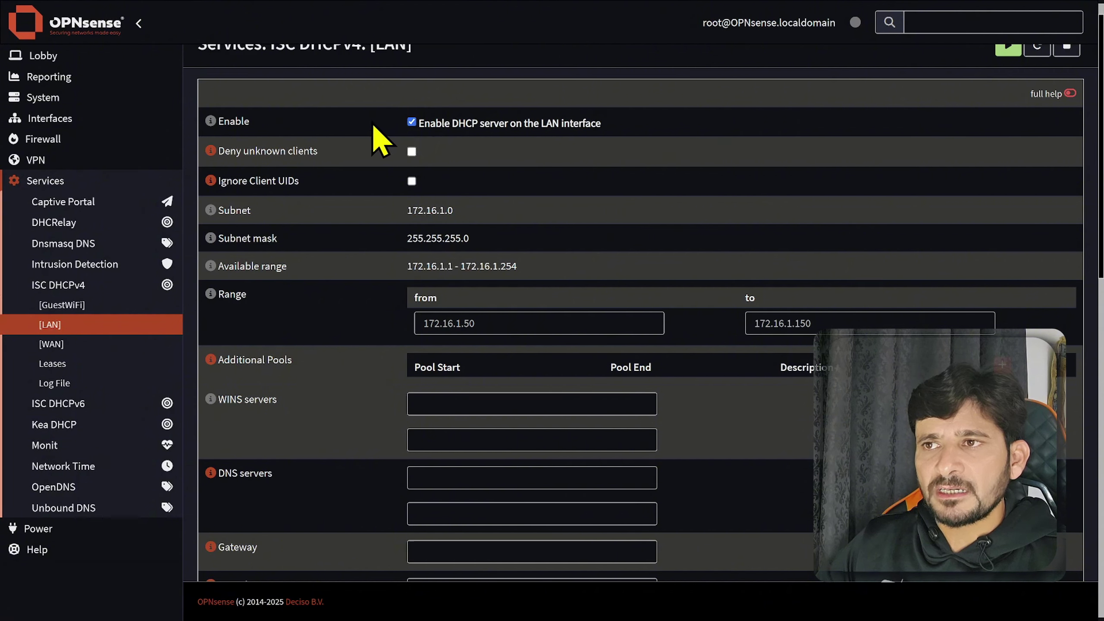
left_click(78, 345)
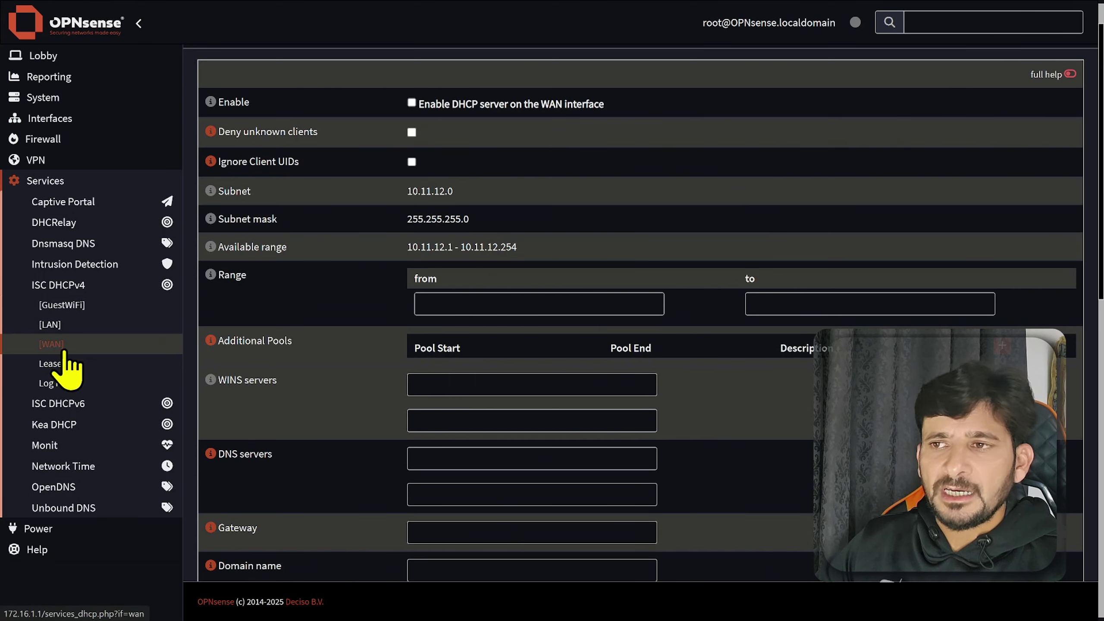
- Return to the LAN interface's ISC DHCPv4 settings and review its enable option, client UID option, subnet and available range
left_click(56, 330)
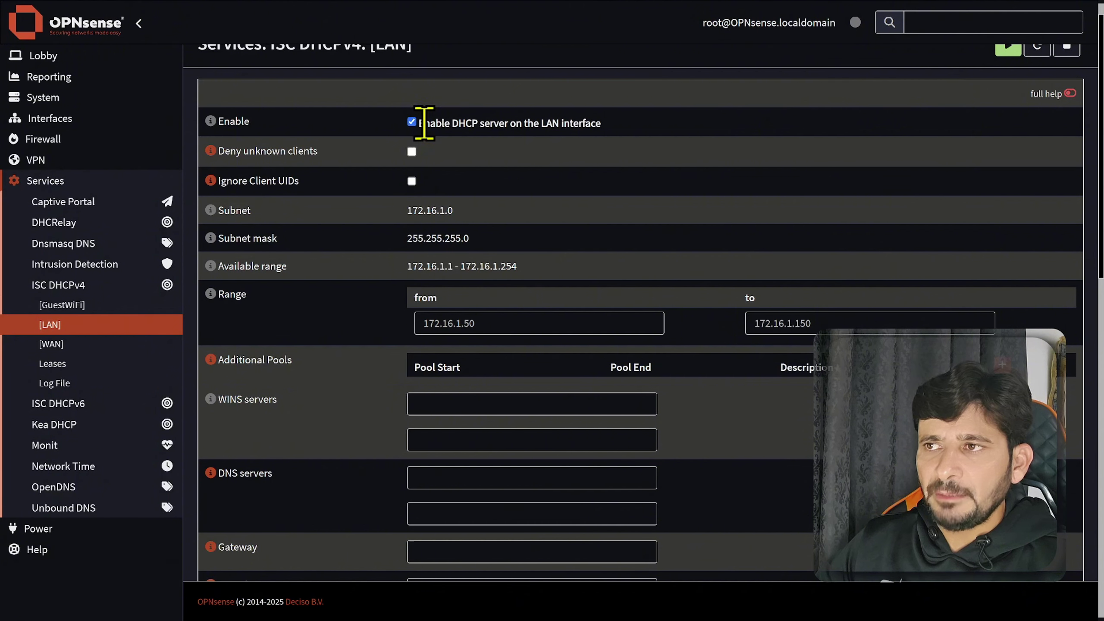
left_click_drag(424, 123, 617, 129)
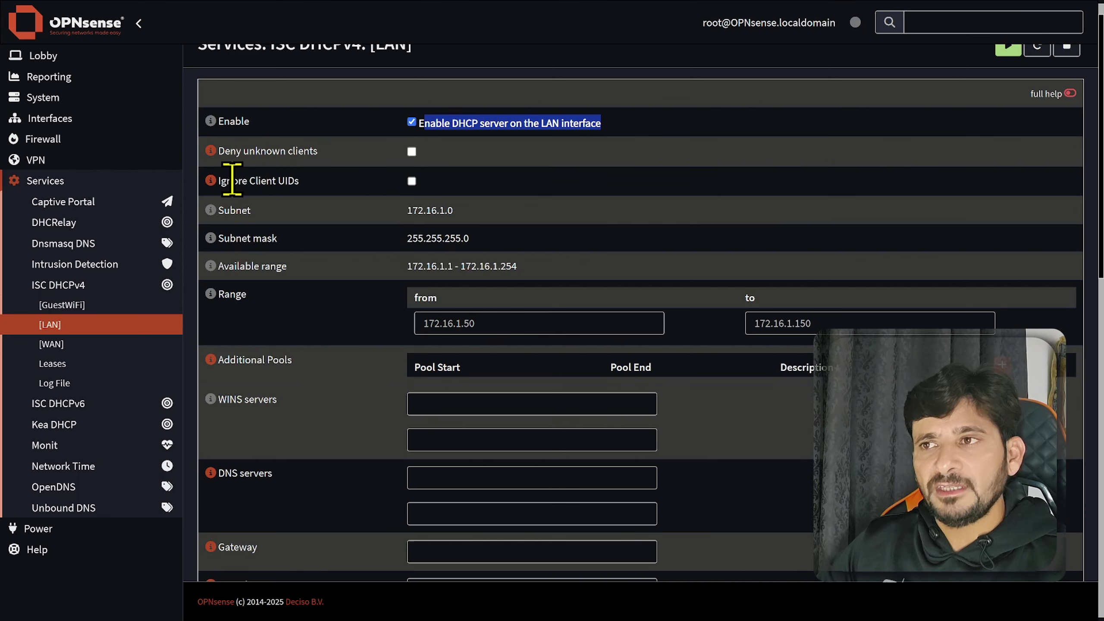
left_click_drag(232, 179, 300, 180)
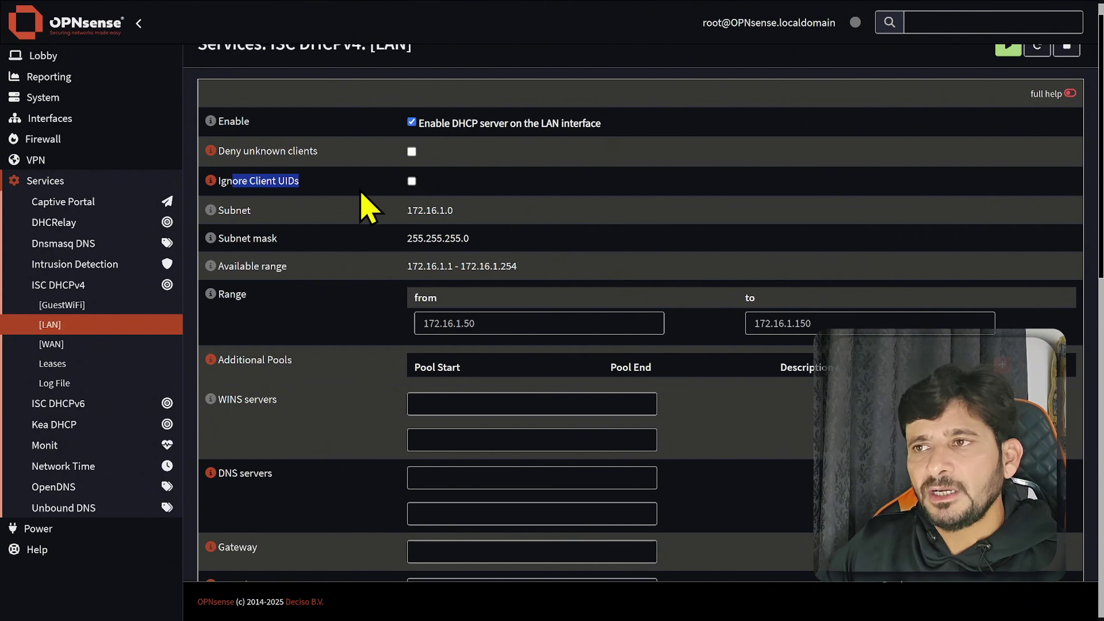
left_click(313, 184)
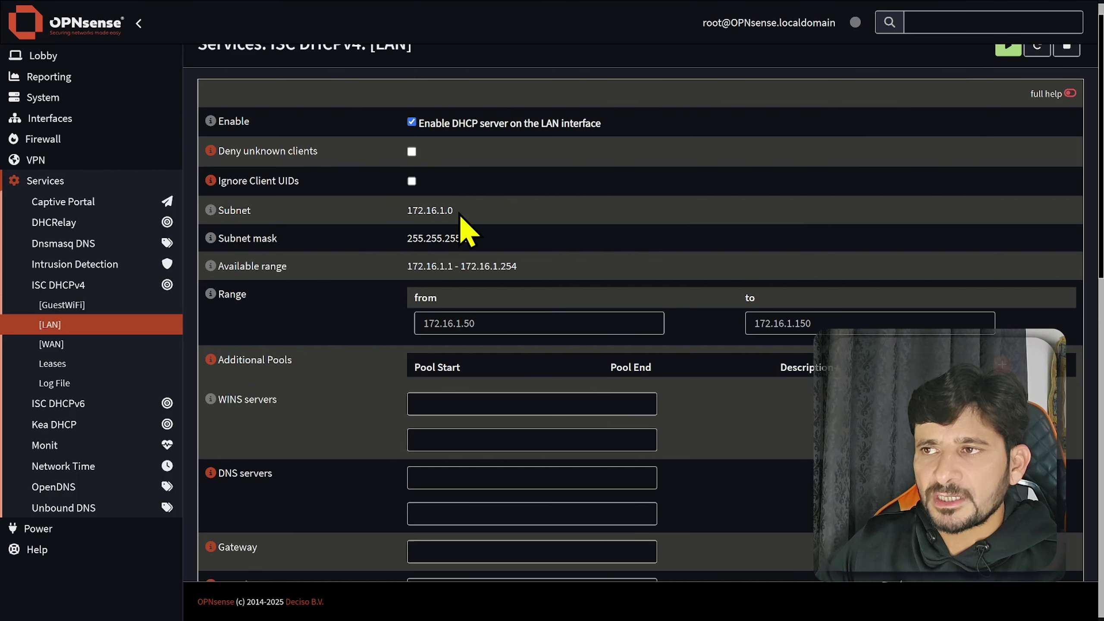
left_click_drag(409, 211, 454, 211)
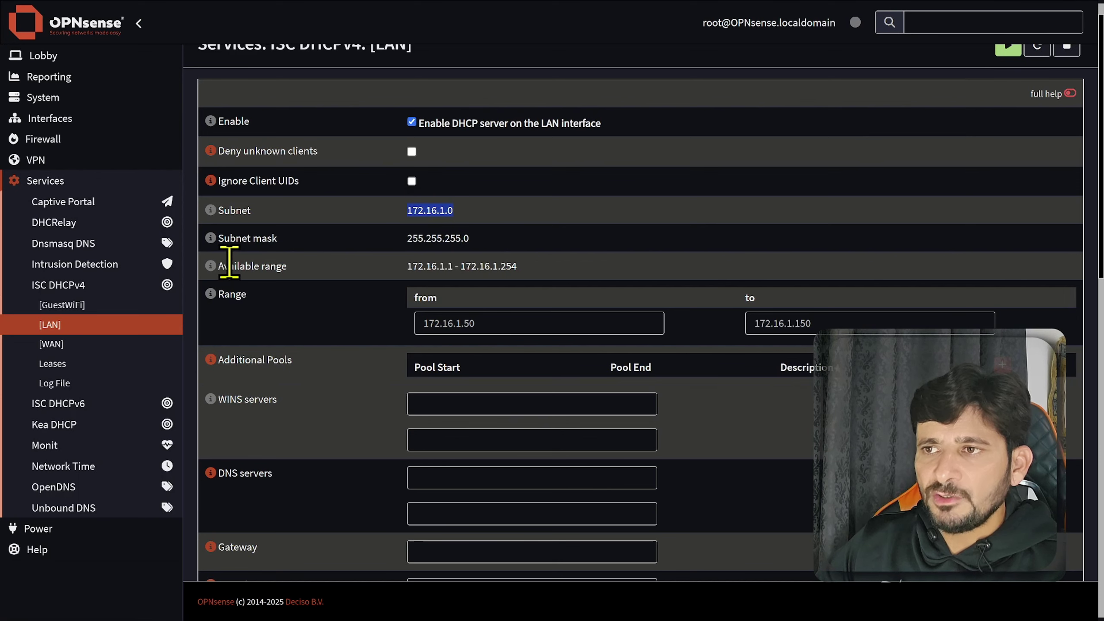
left_click_drag(408, 266, 536, 288)
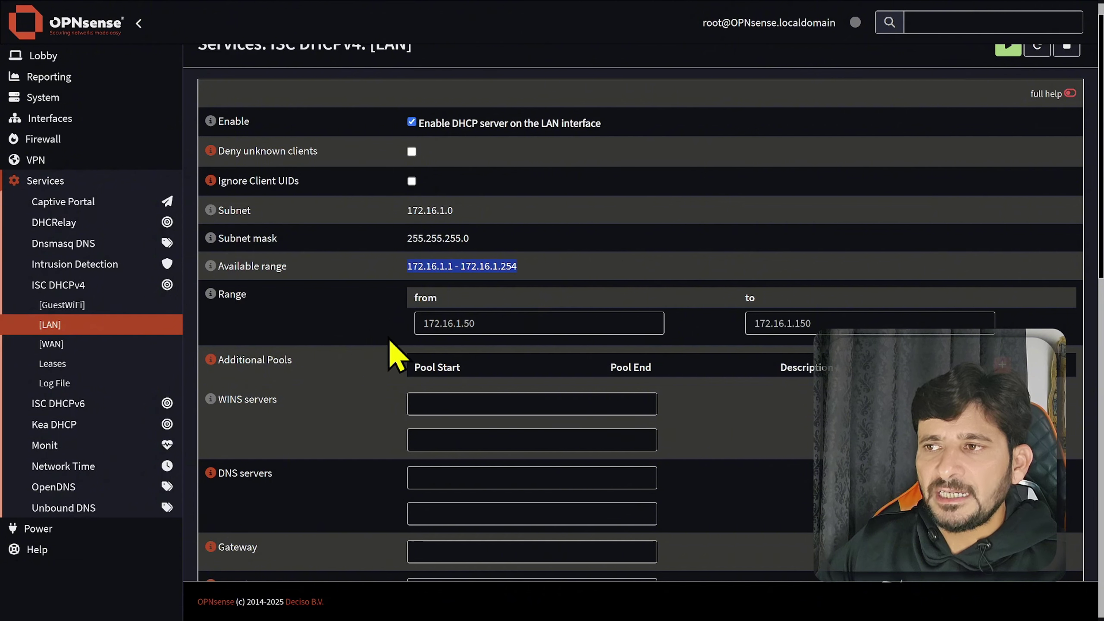
- Set the start of the LAN DHCP range to 172.16.1.100 and save the settings
double_click(491, 323)
left_click(491, 324)
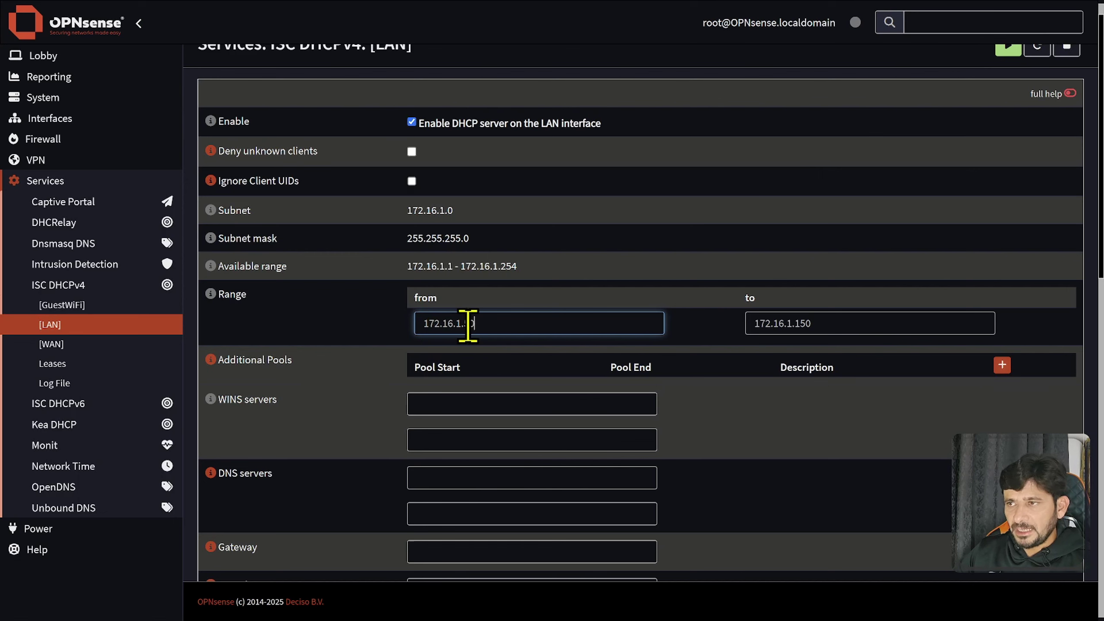
left_click_drag(468, 325, 507, 322)
scroll(998, 259, "down", 15)
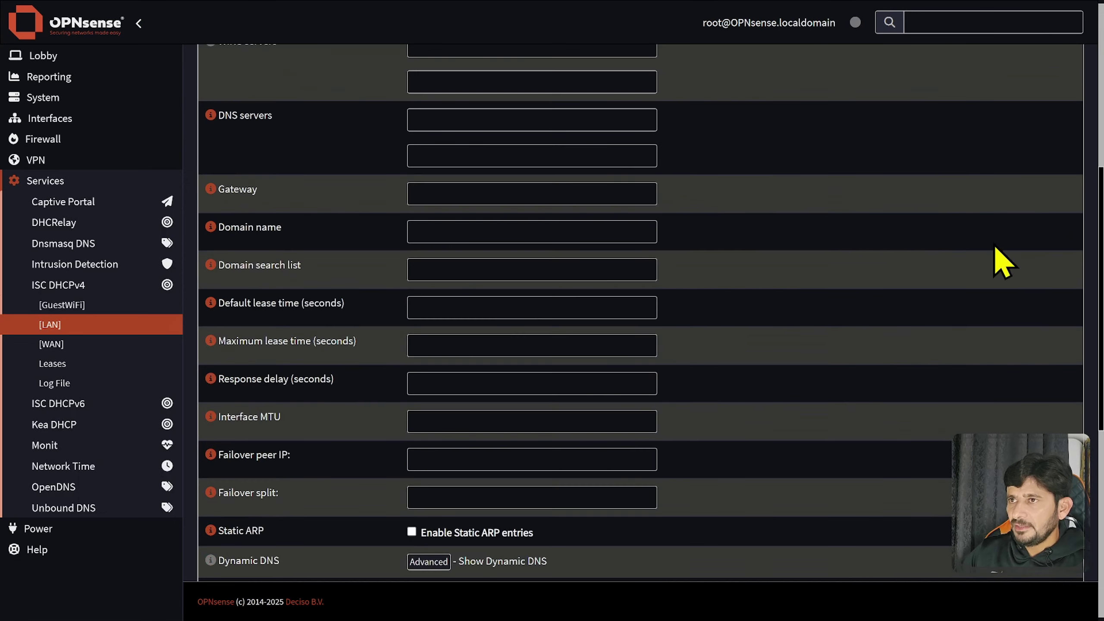
left_click(435, 411)
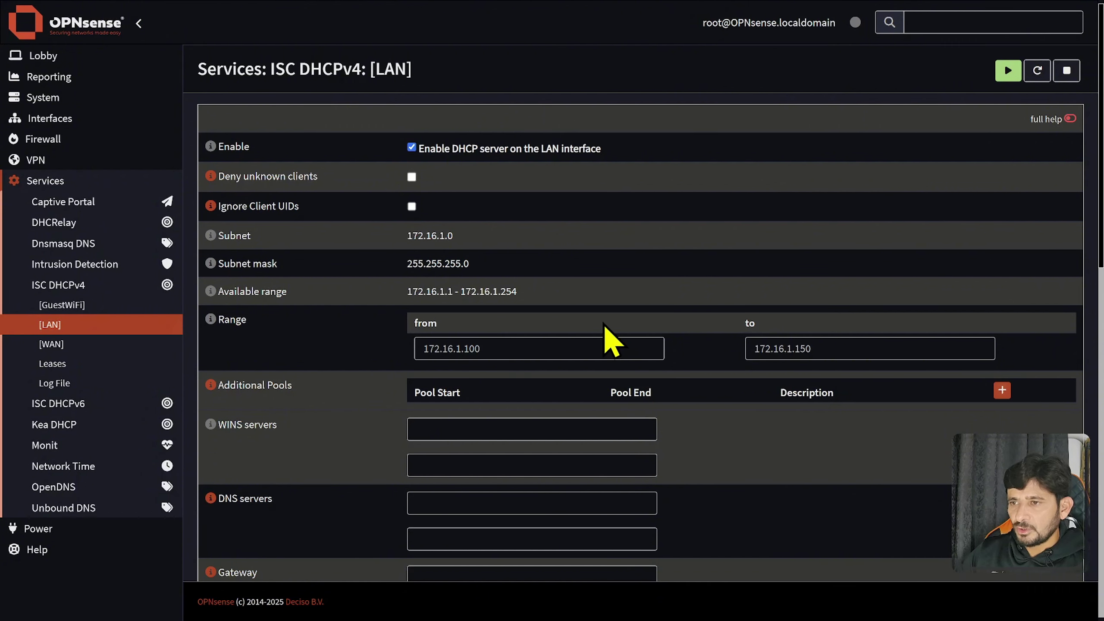
- Try to save 1.1.1.1 and 8.8.8.8.8 as the DNS servers for the LAN DHCP service
scroll(604, 324, "down", 2)
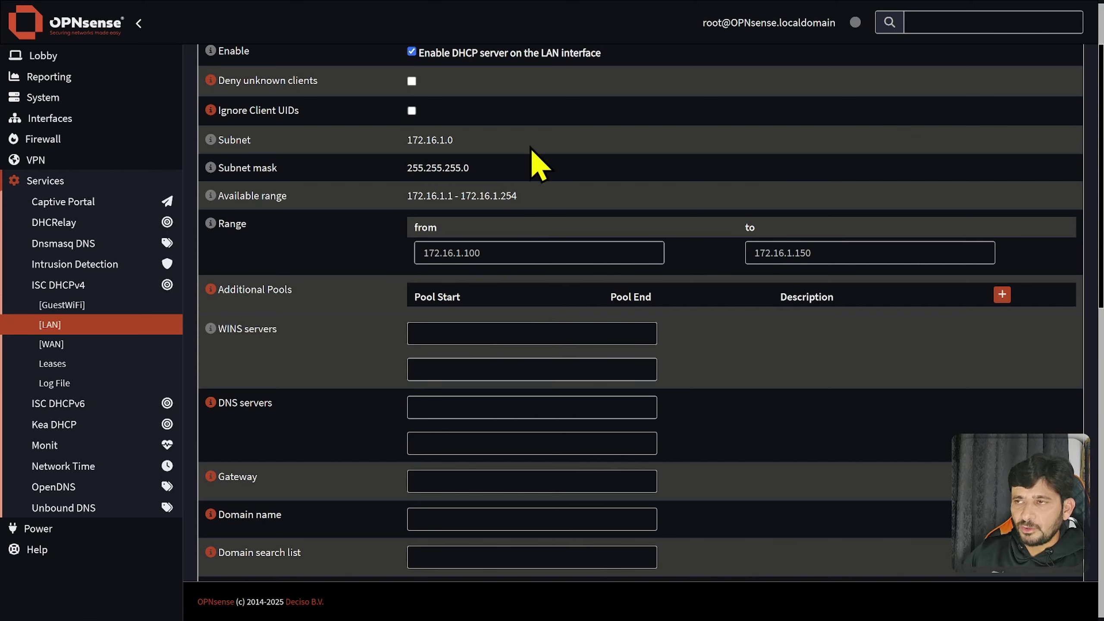
left_click(436, 408)
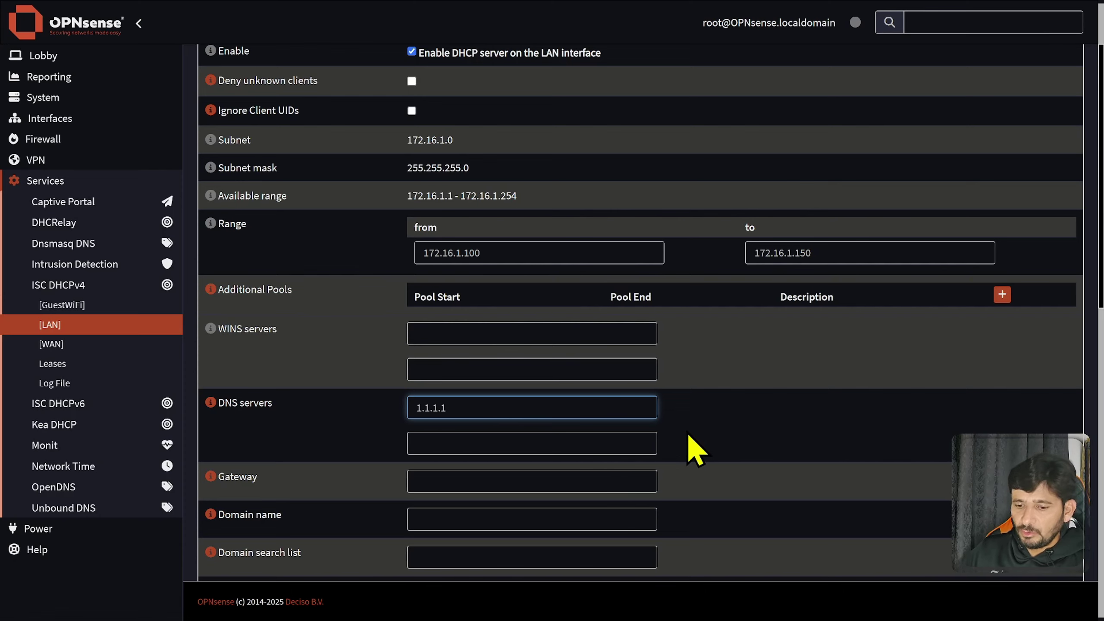
key("Tab")
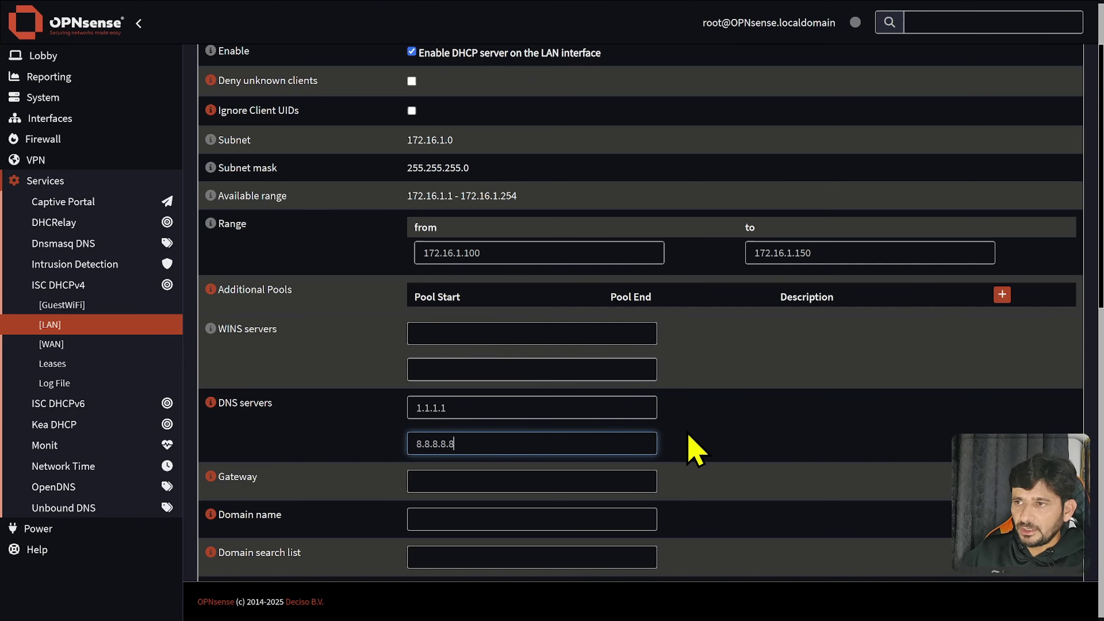
key("Return")
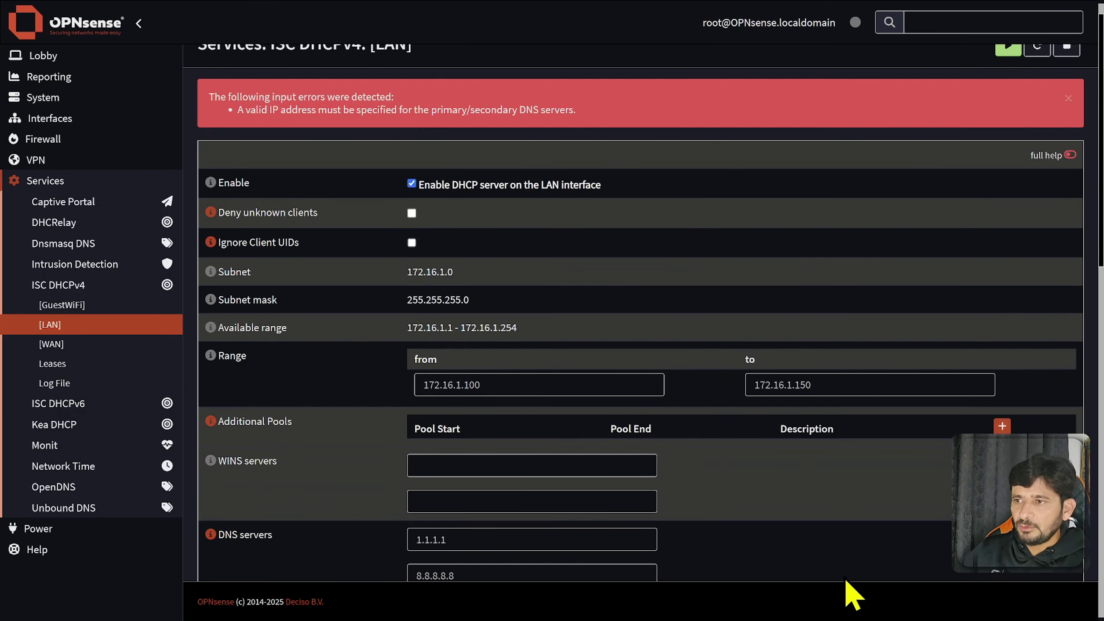
- Clear both DNS server entries in the LAN DHCP settings
scroll(708, 390, "down", 8)
scroll(677, 365, "up", 3)
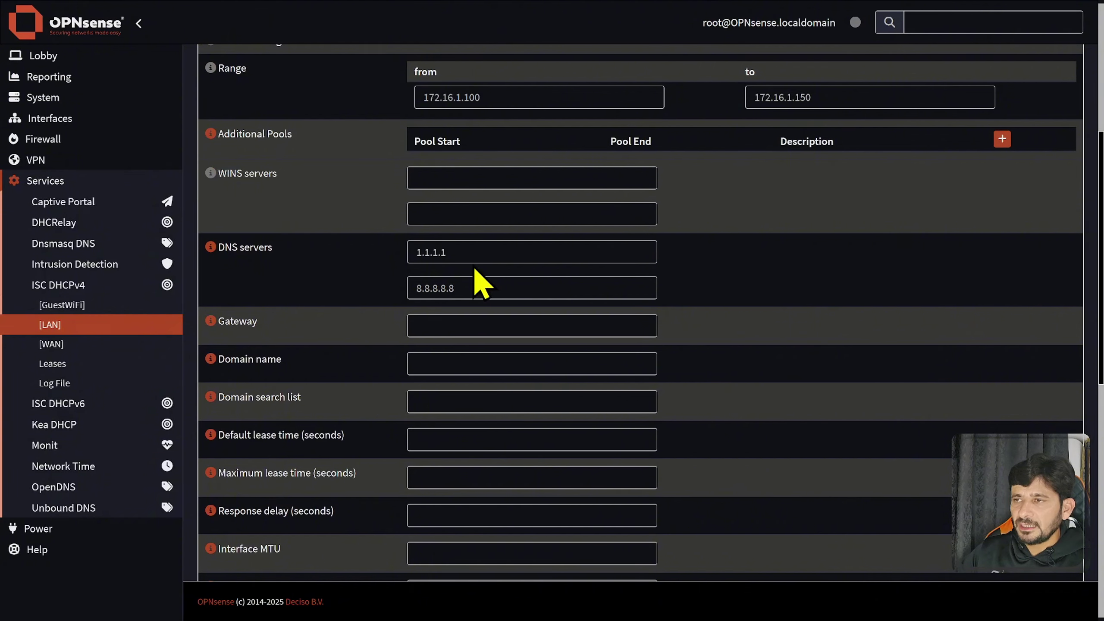
left_click(478, 288)
key("BackSpace")
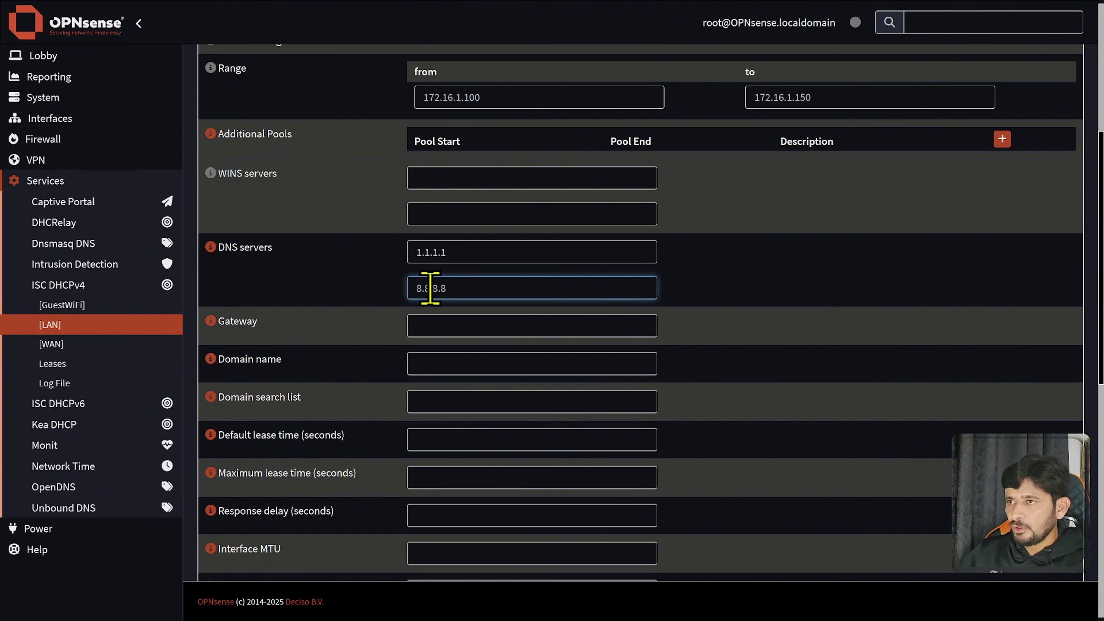
left_click_drag(456, 287, 288, 300)
key("BackSpace")
left_click_drag(439, 251, 251, 245)
key("BackSpace")
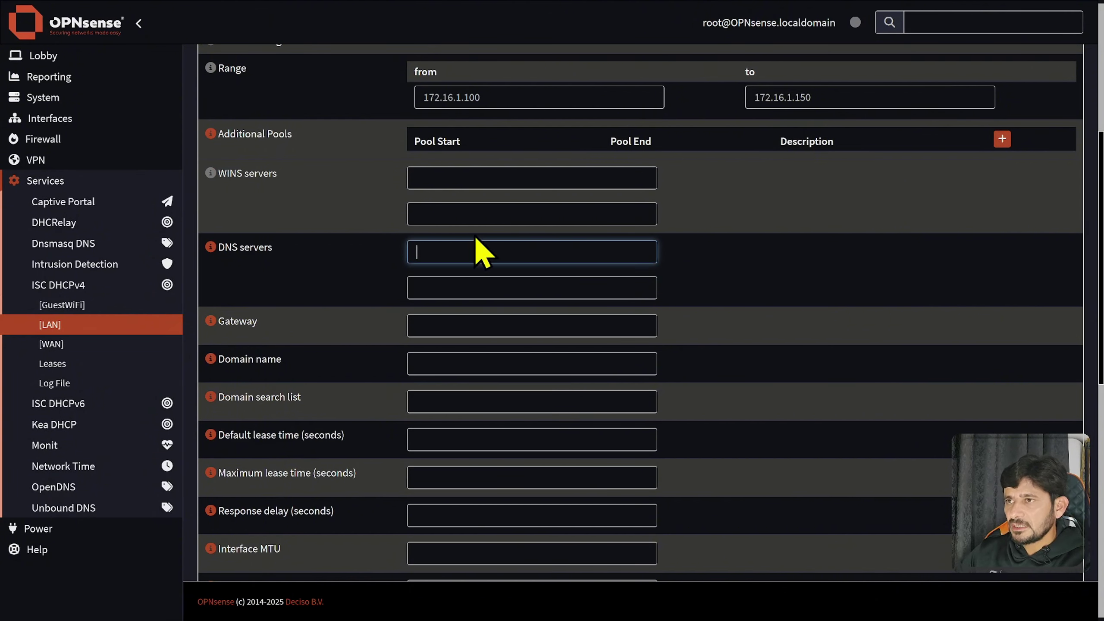
- View the ISC DHCPv4 settings for the GuestWiFi interface
scroll(540, 217, "up", 6)
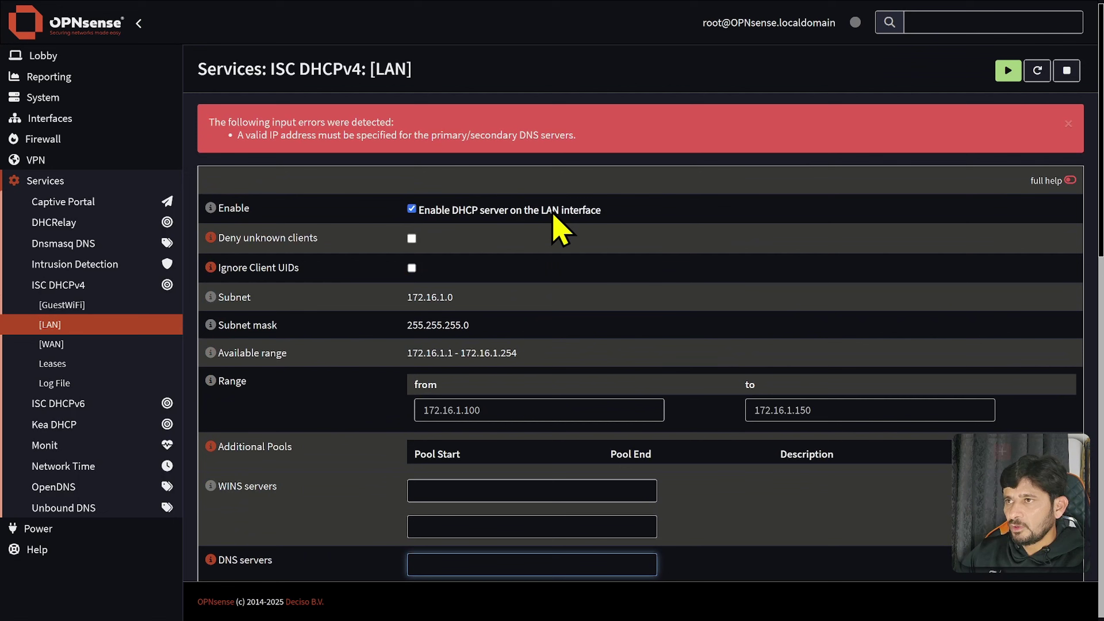
left_click(101, 306)
scroll(463, 333, "down", 2)
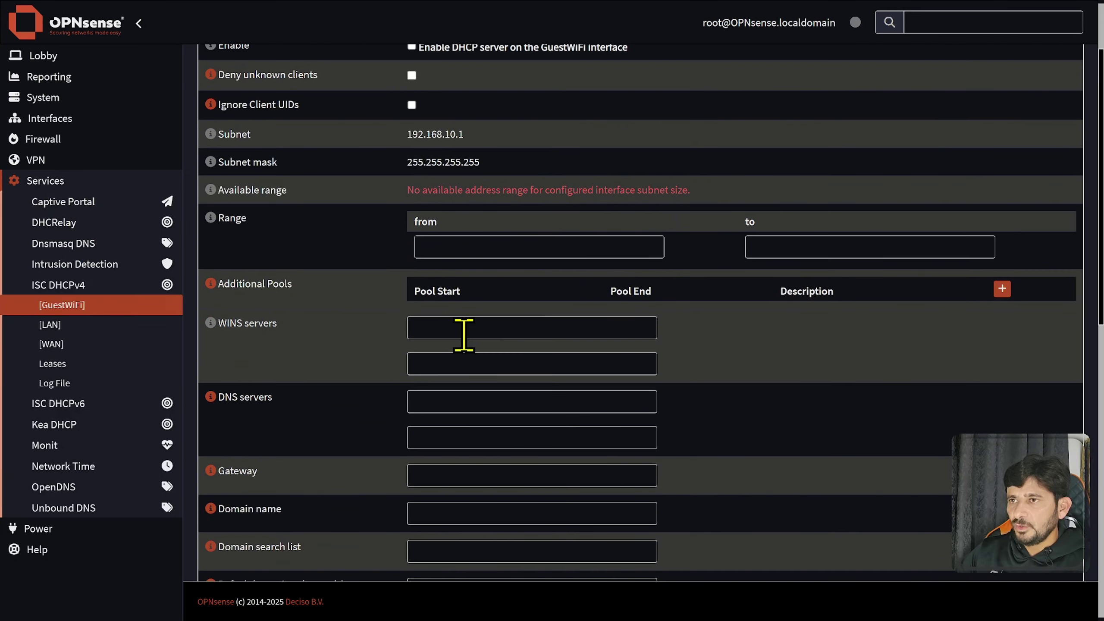
scroll(467, 325, "down", 2)
- Reopen the LAN interface's ISC DHCPv4 settings and review the remaining options down to the static mappings
left_click(50, 324)
scroll(452, 387, "down", 4)
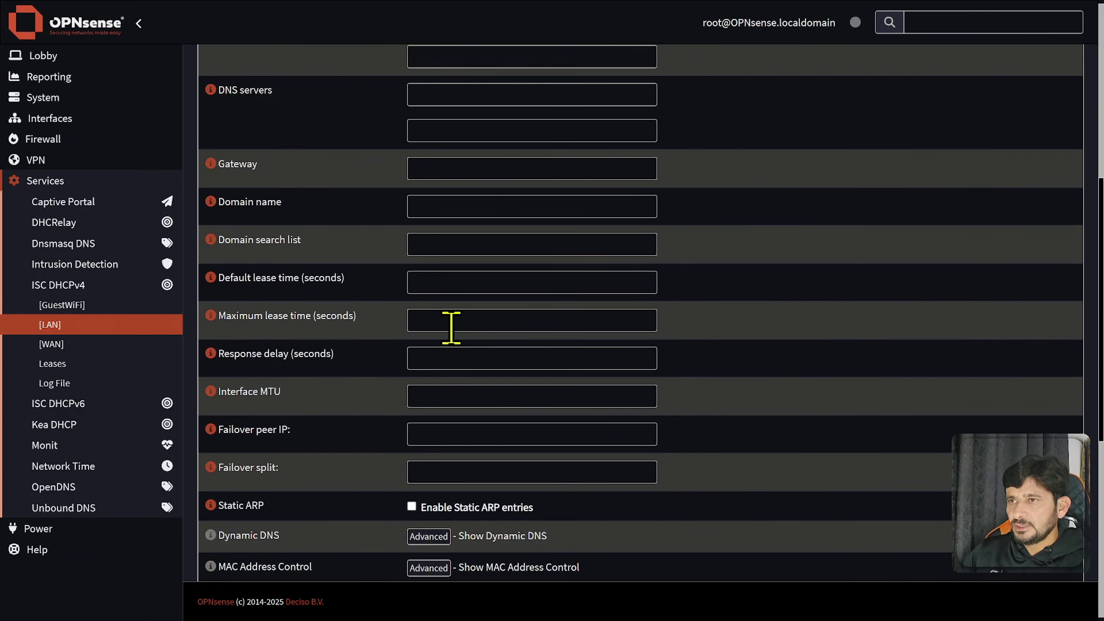
scroll(446, 270, "up", 2)
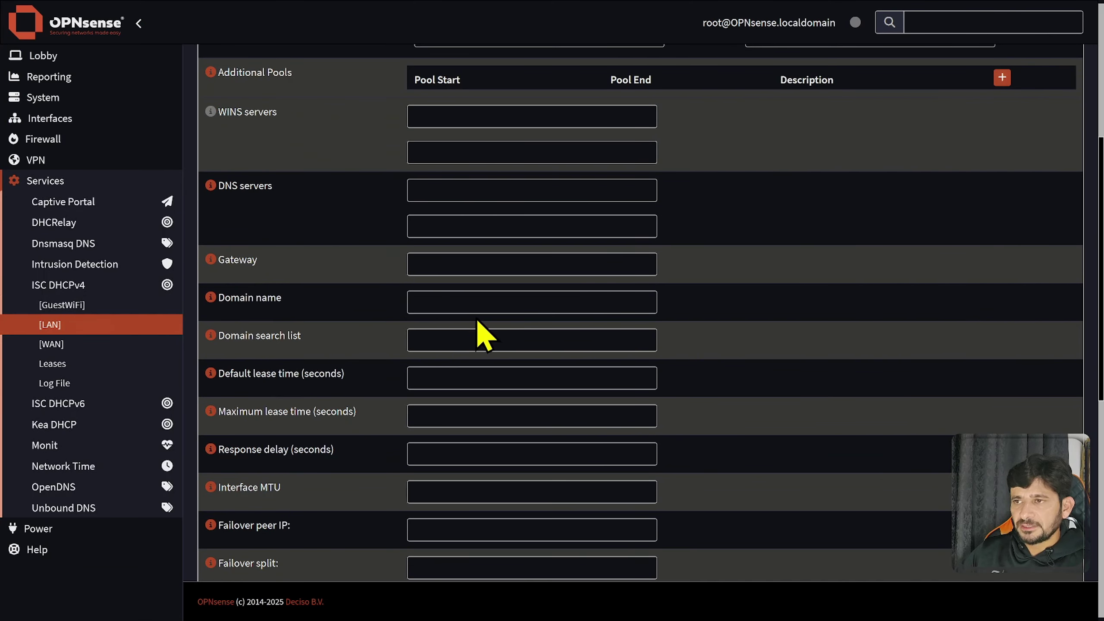
scroll(468, 339, "down", 4)
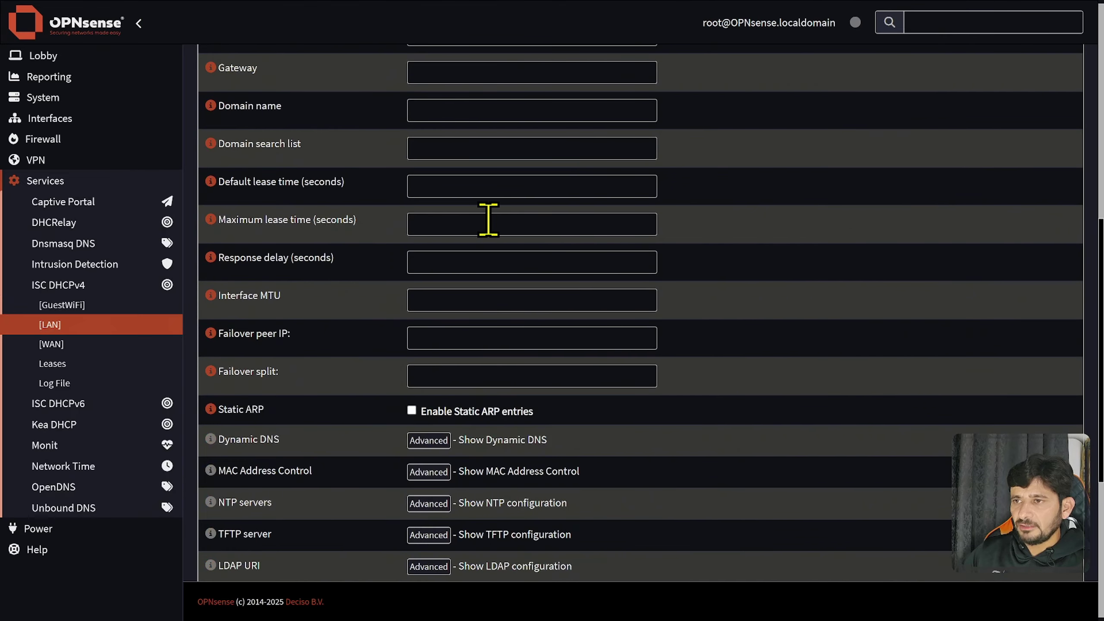
scroll(414, 375, "up", 1)
scroll(444, 382, "down", 8)
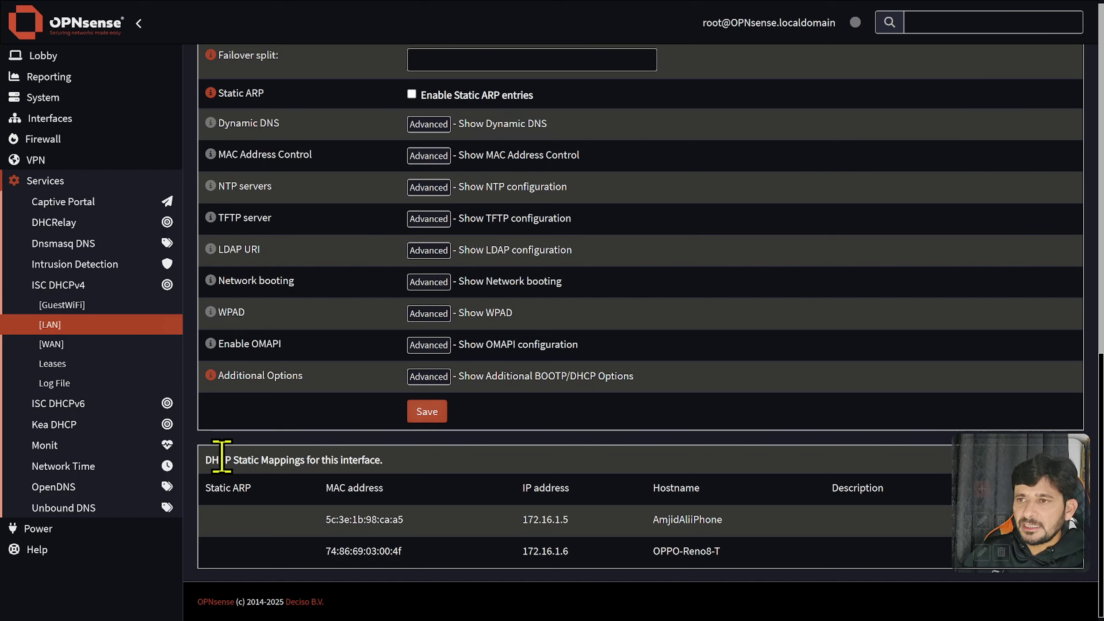
- Examine the IP addresses in the LAN's DHCP static mappings and copy the MAC address of the 172.16.1.5 entry
left_click_drag(219, 460, 370, 459)
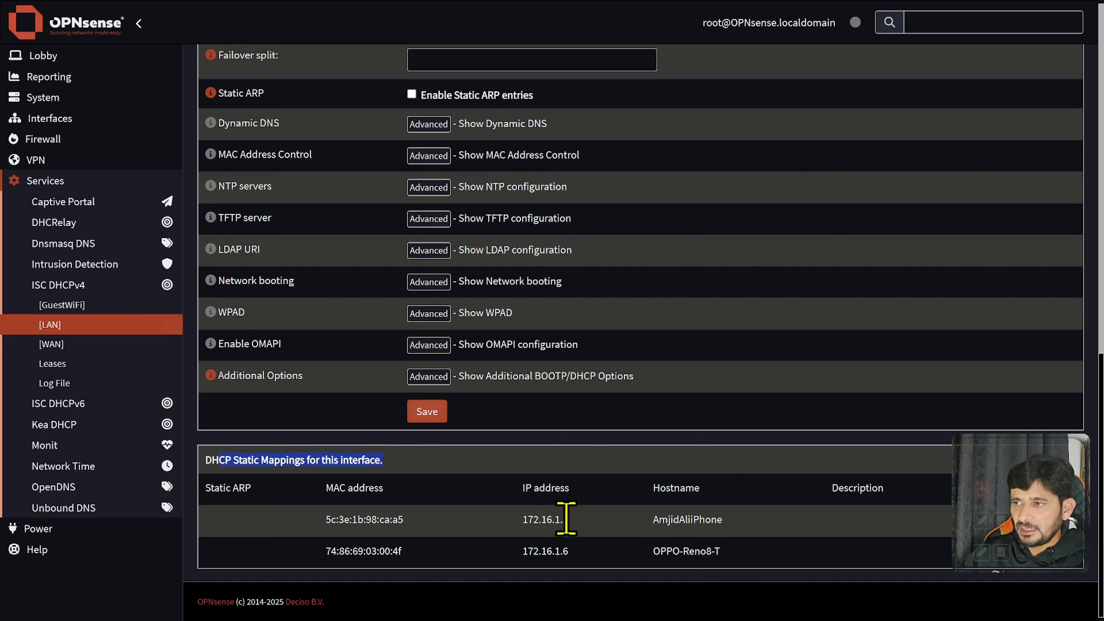
left_click_drag(564, 519, 520, 538)
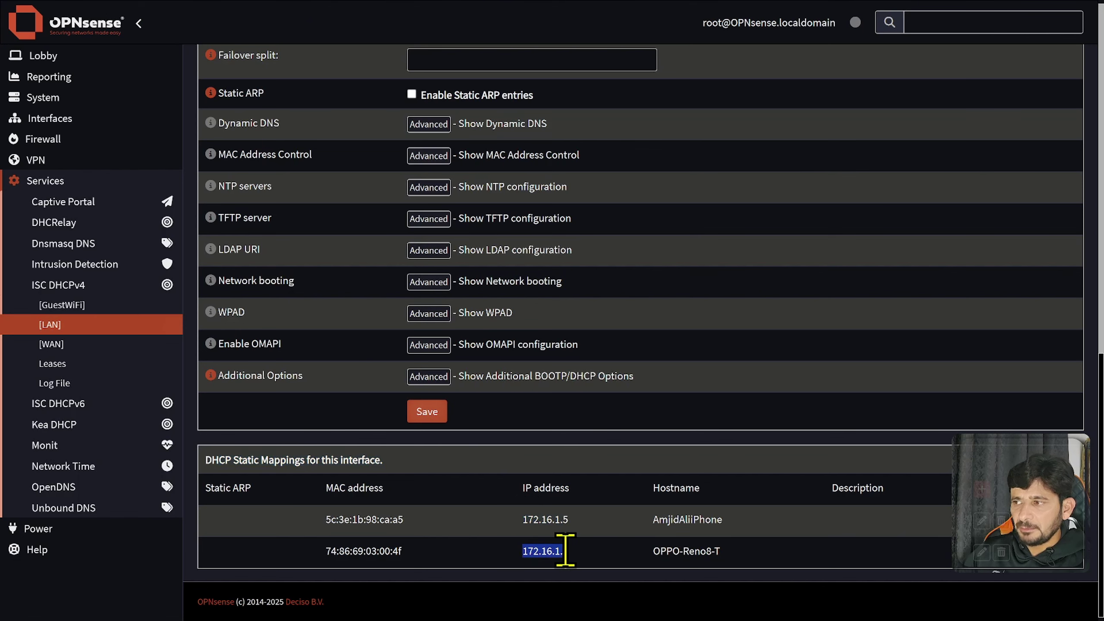
double_click(551, 519)
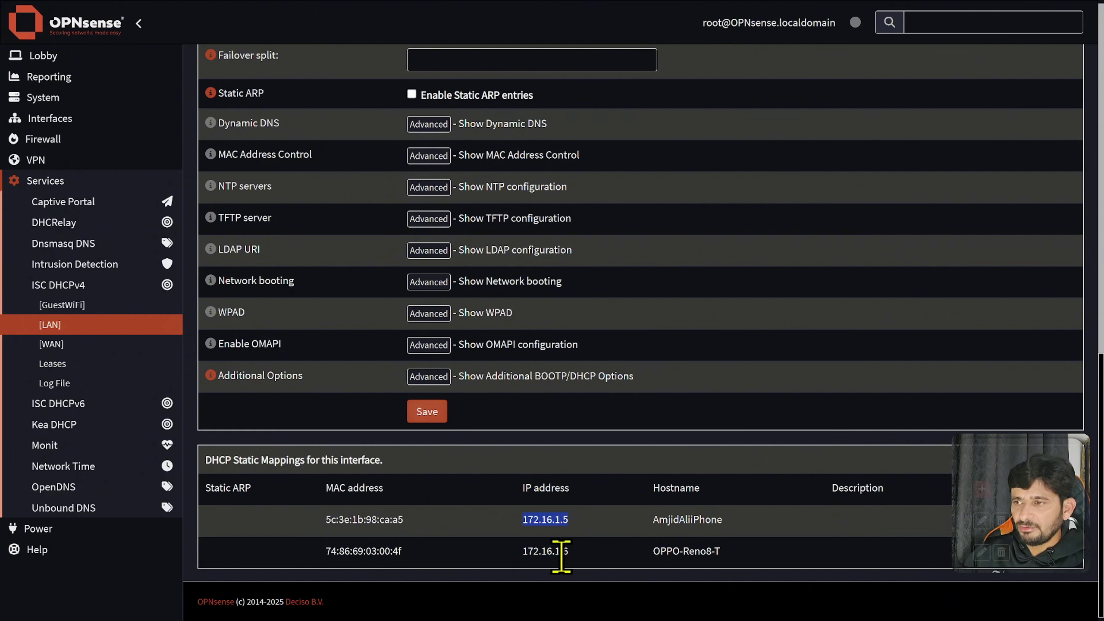
left_click(196, 374)
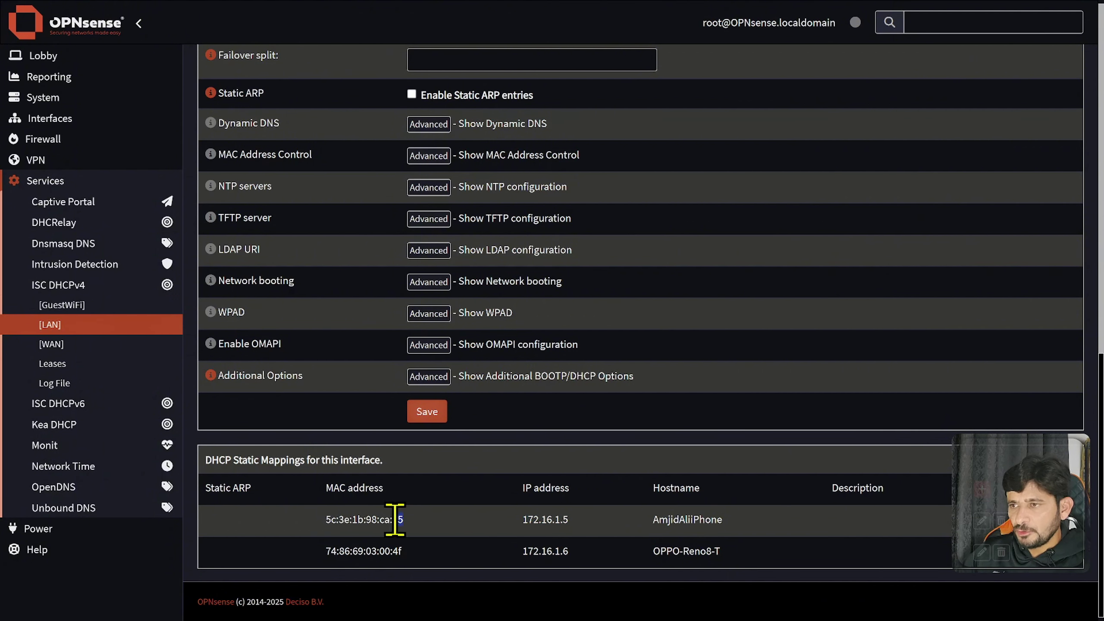
left_click_drag(403, 520, 316, 523)
right_click(331, 518)
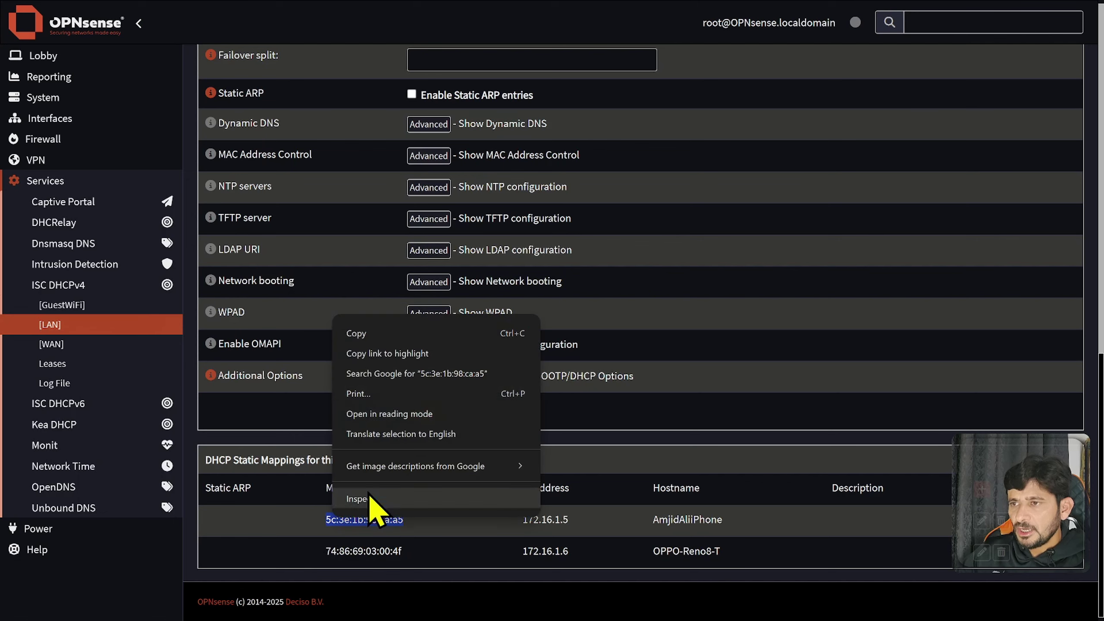
left_click(373, 329)
- Start a new static DHCP mapping on the LAN interface and fill in this computer's own MAC address
left_click(982, 488)
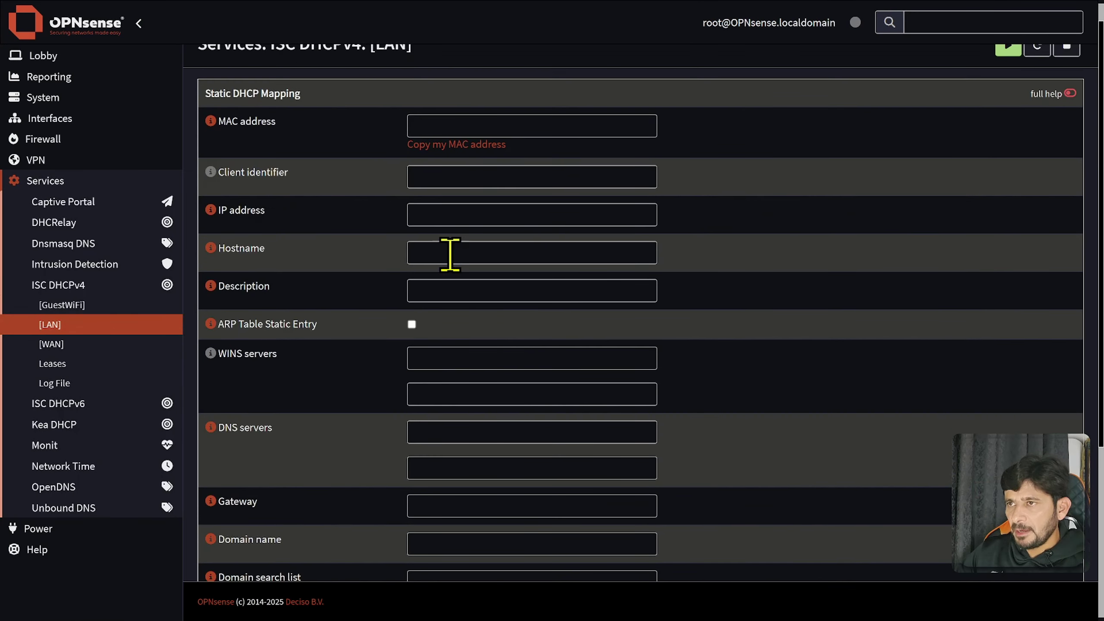
left_click(434, 125)
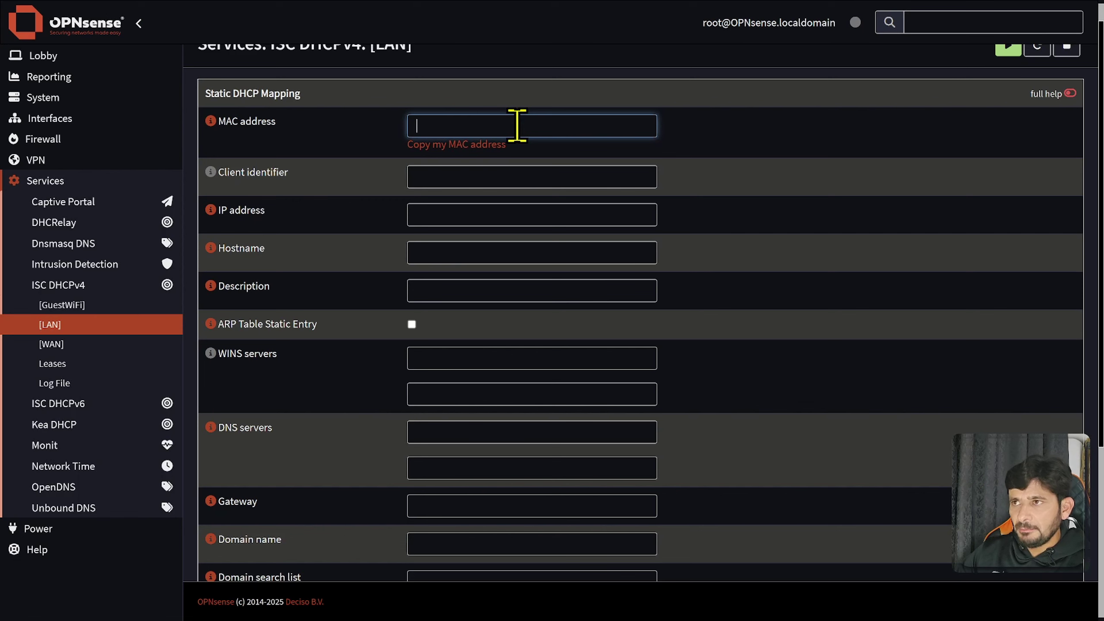
left_click(479, 145)
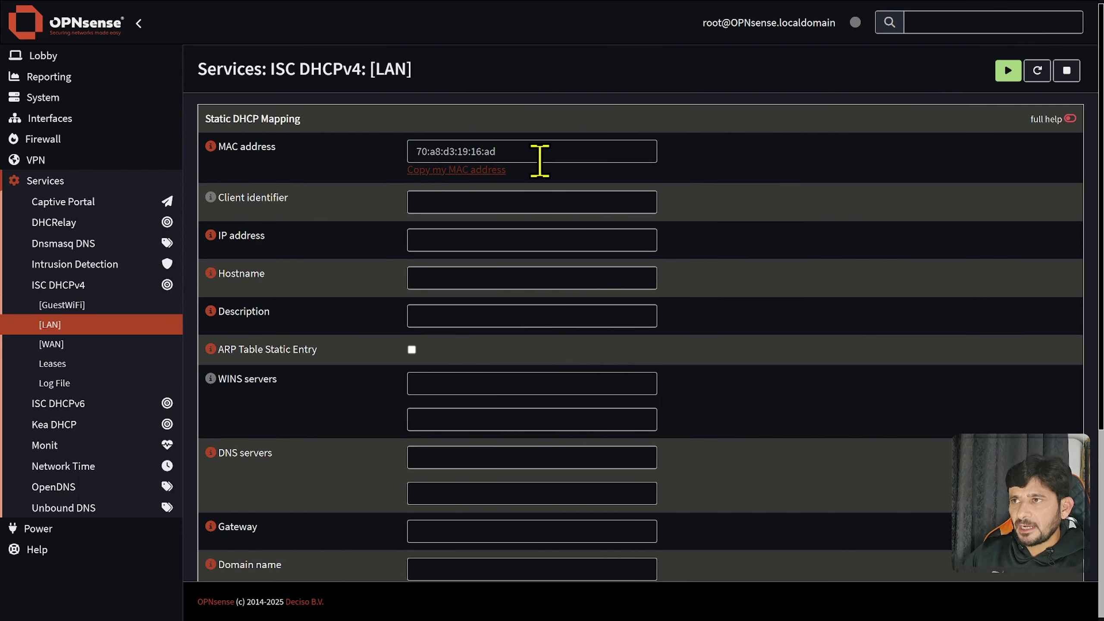
double_click(521, 151)
key("ctrl+a")
- Set the static mapping's IP address to 172.16.1.12 and enter the Zenbook laptop's hostname and description
left_click(526, 204)
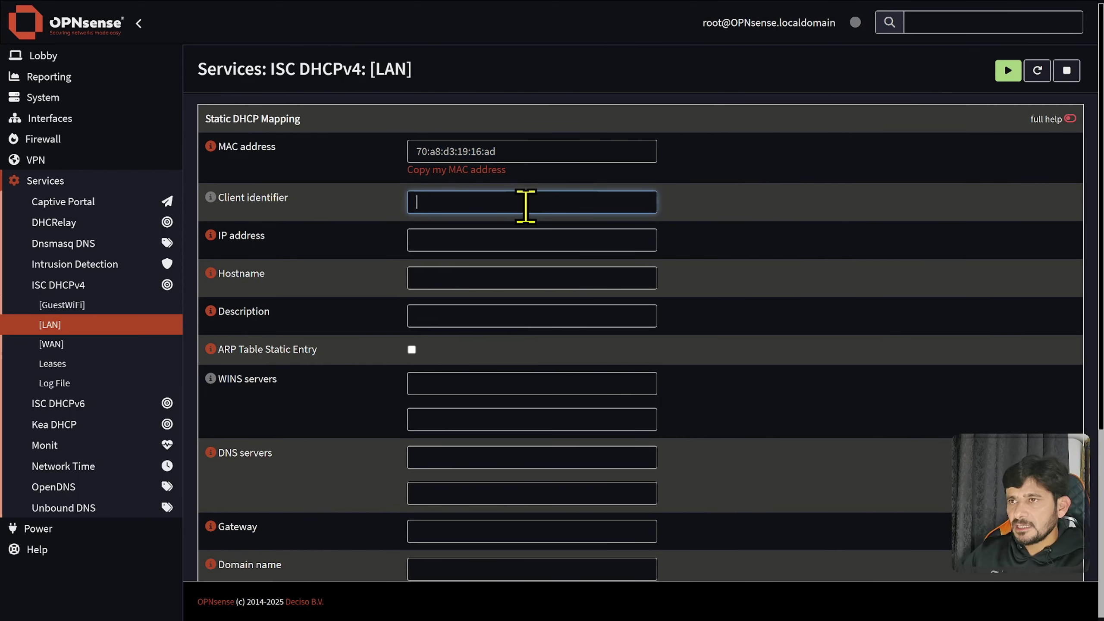
left_click(513, 243)
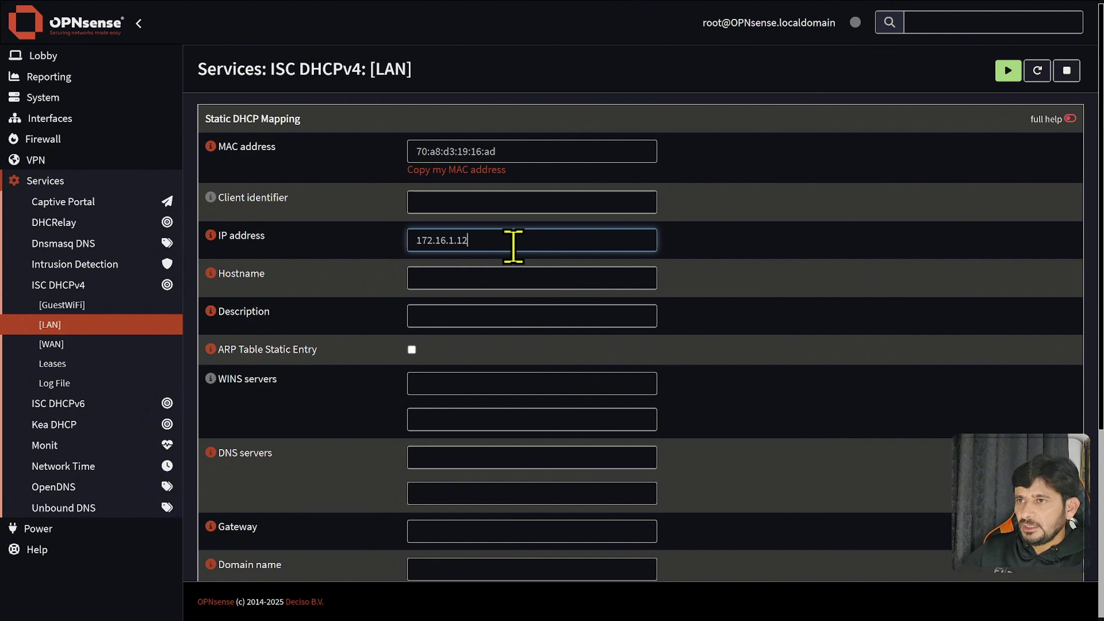
left_click(503, 283)
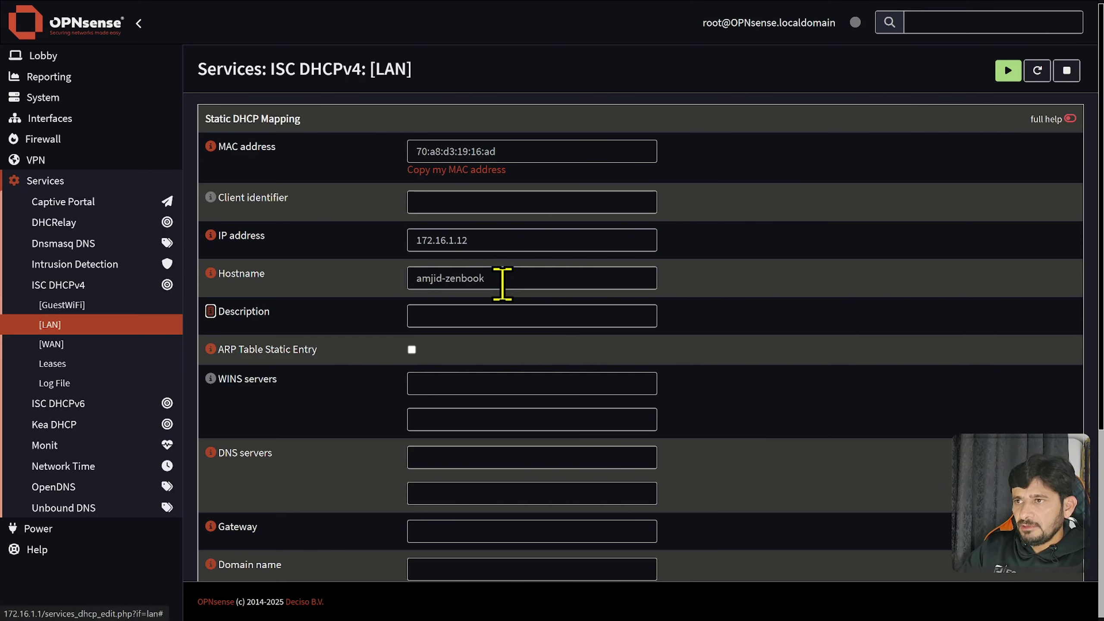
key("Tab")
type("Am")
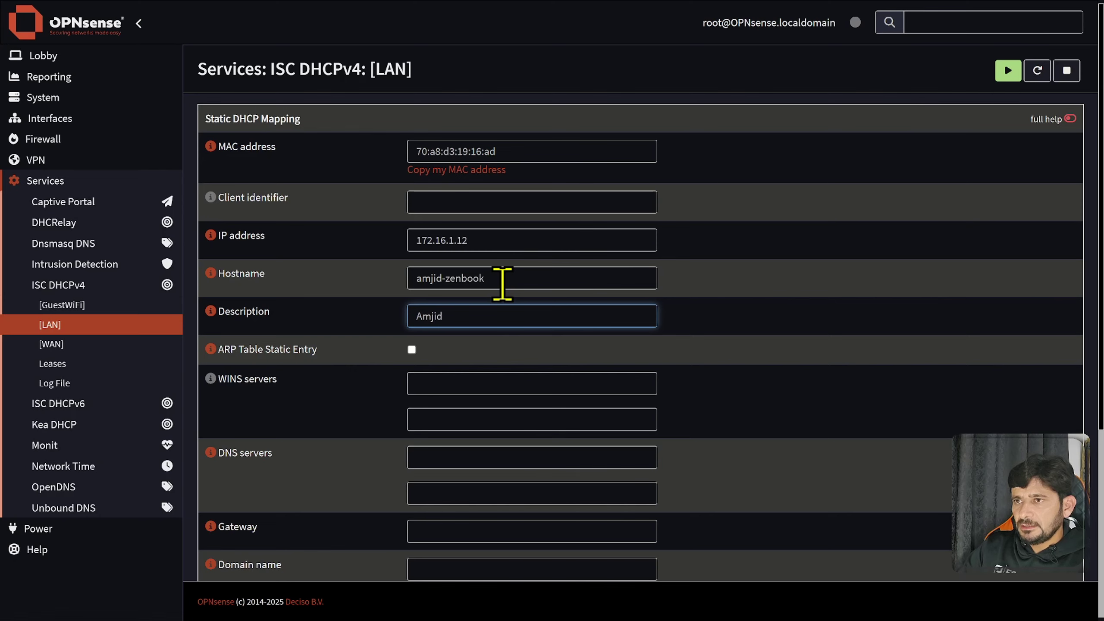
type("jid Zenbook")
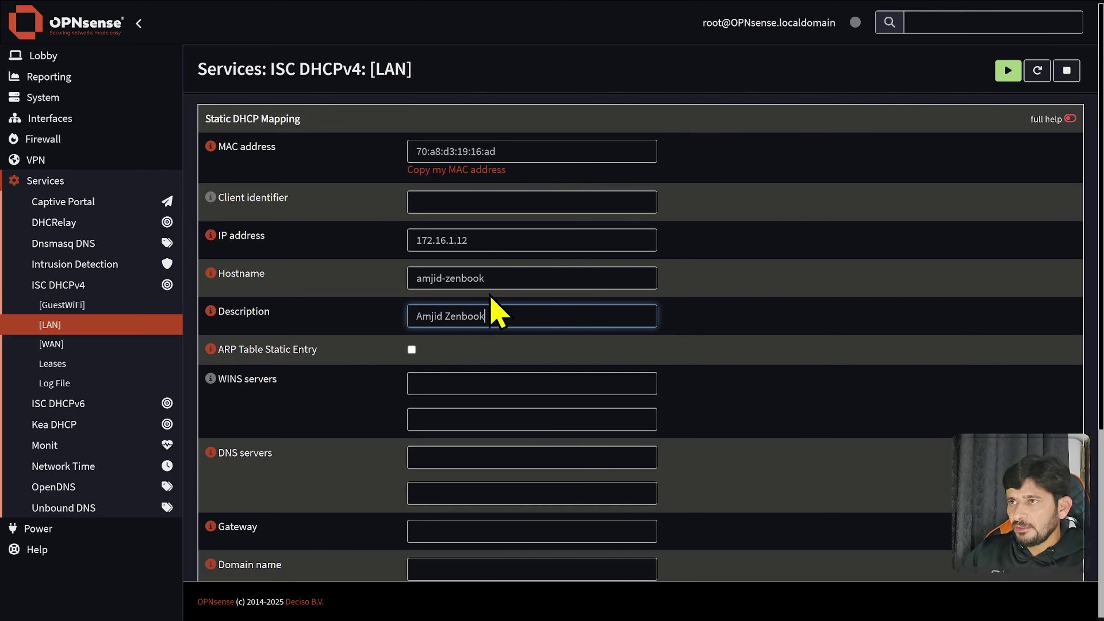
- Save the new static mapping with its DNS servers, gateway and other optional fields left empty, and apply the changes
left_click(439, 459)
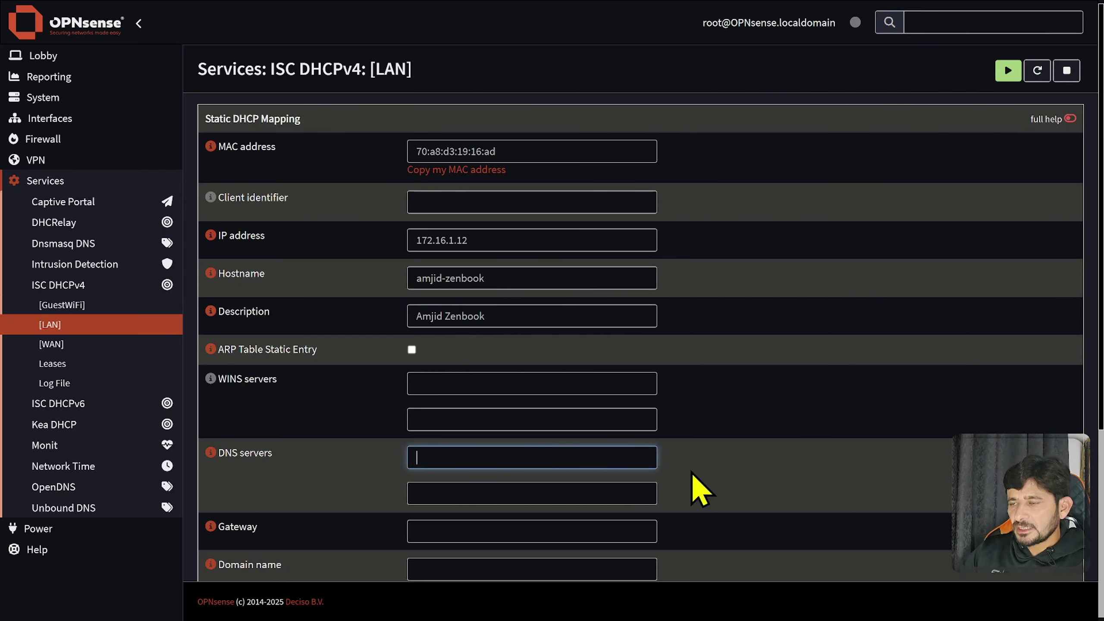
scroll(456, 244, "down", 4)
scroll(458, 259, "down", 2)
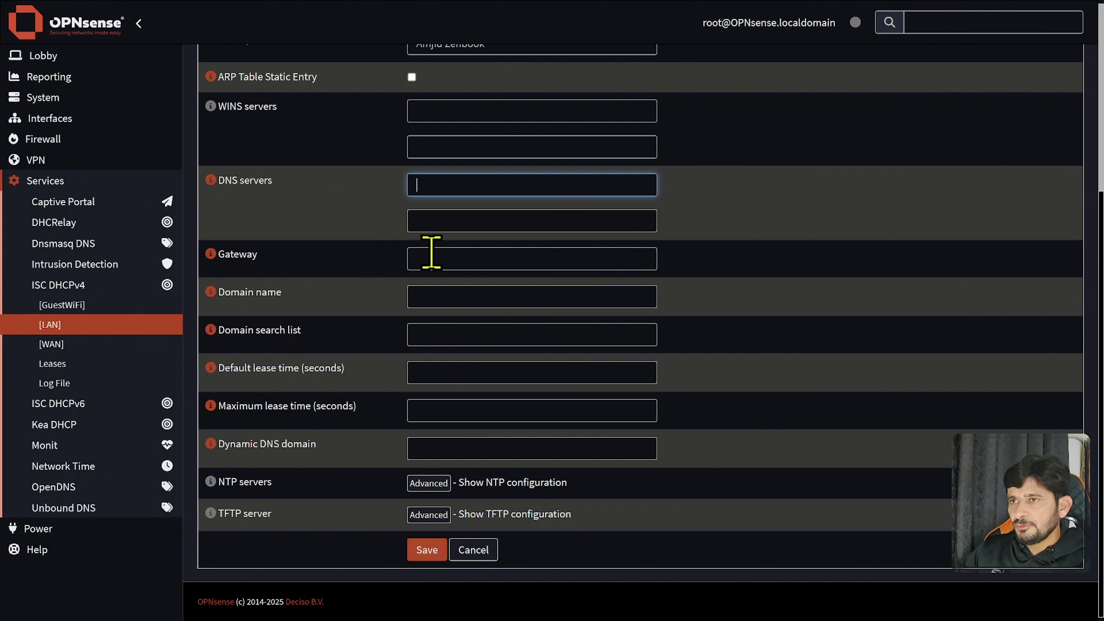
scroll(558, 258, "up", 5)
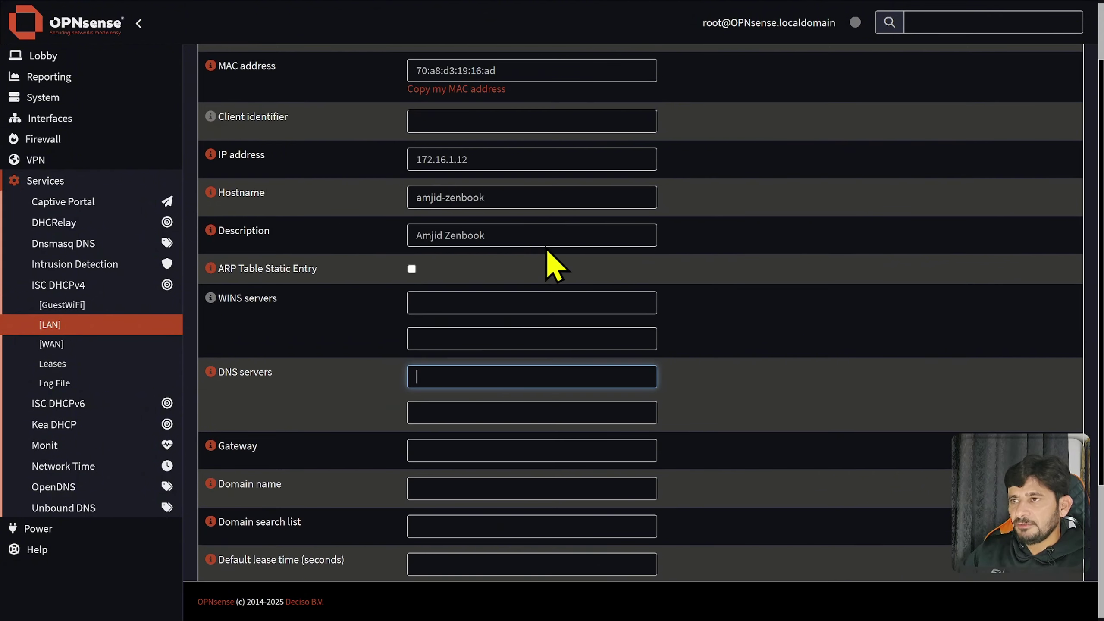
scroll(546, 257, "down", 5)
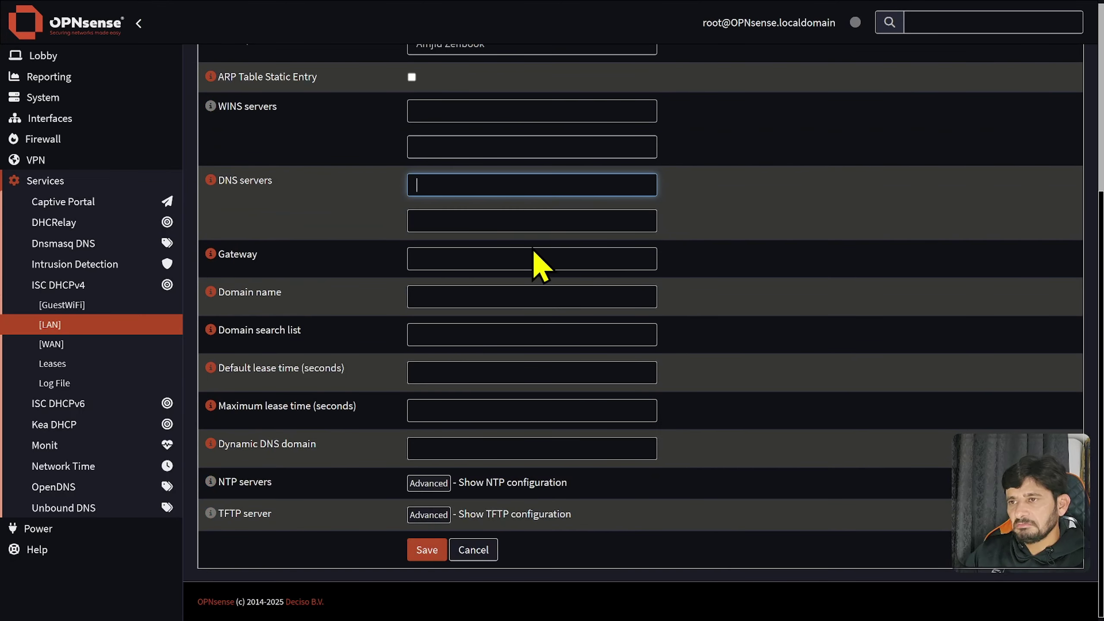
left_click(427, 550)
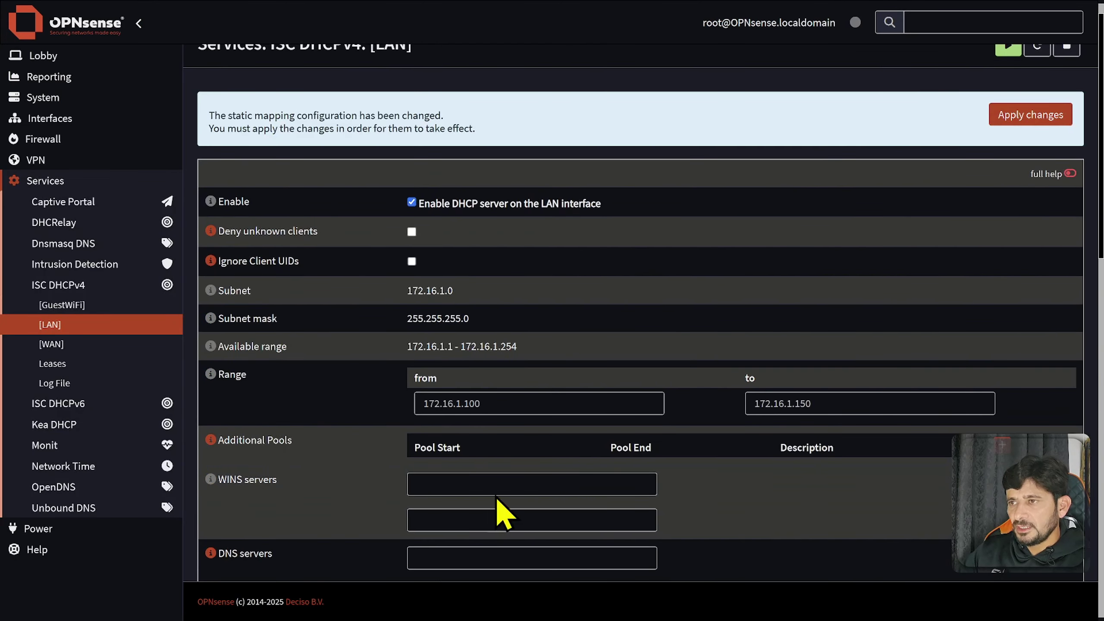
left_click(1049, 120)
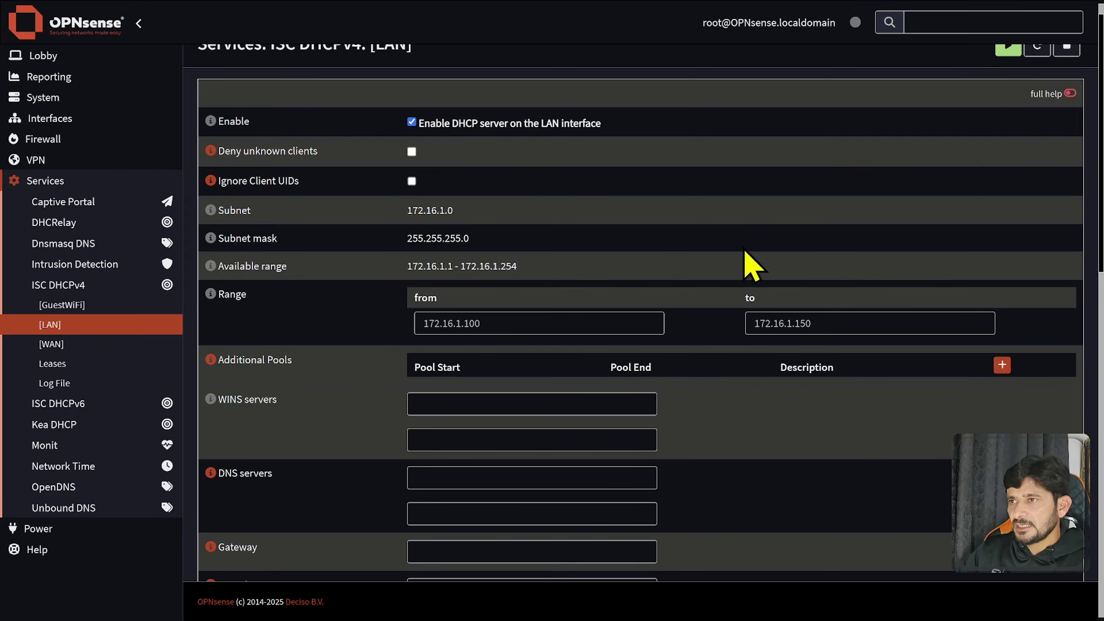
- View the computer's connection details for the syncbricks Wi-Fi network in Windows Settings
scroll(745, 264, "down", 10)
key("super")
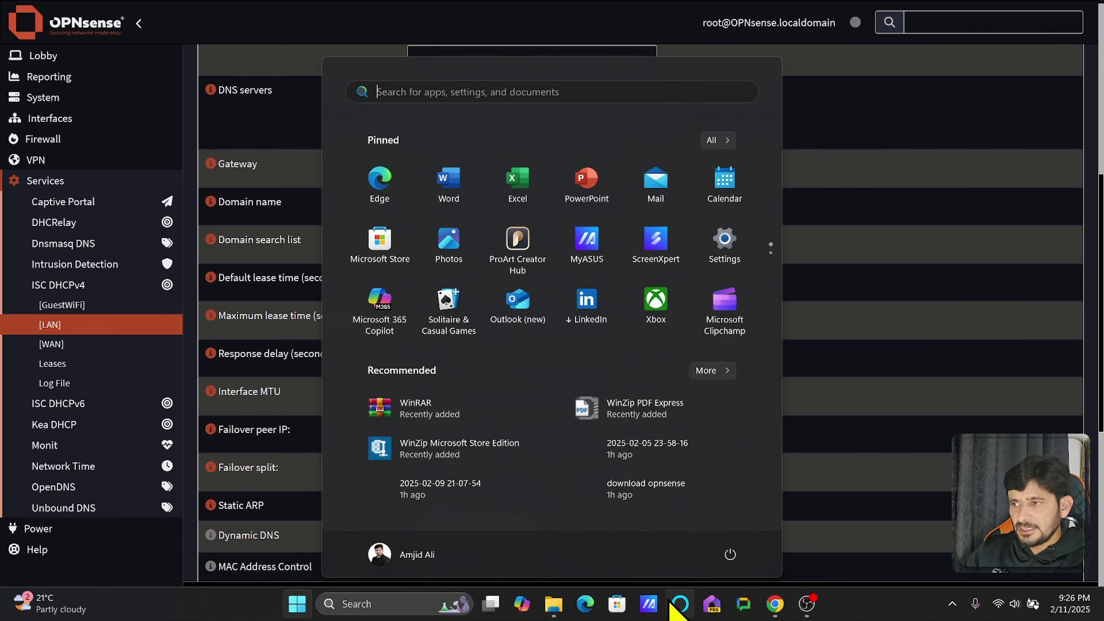
left_click(997, 602)
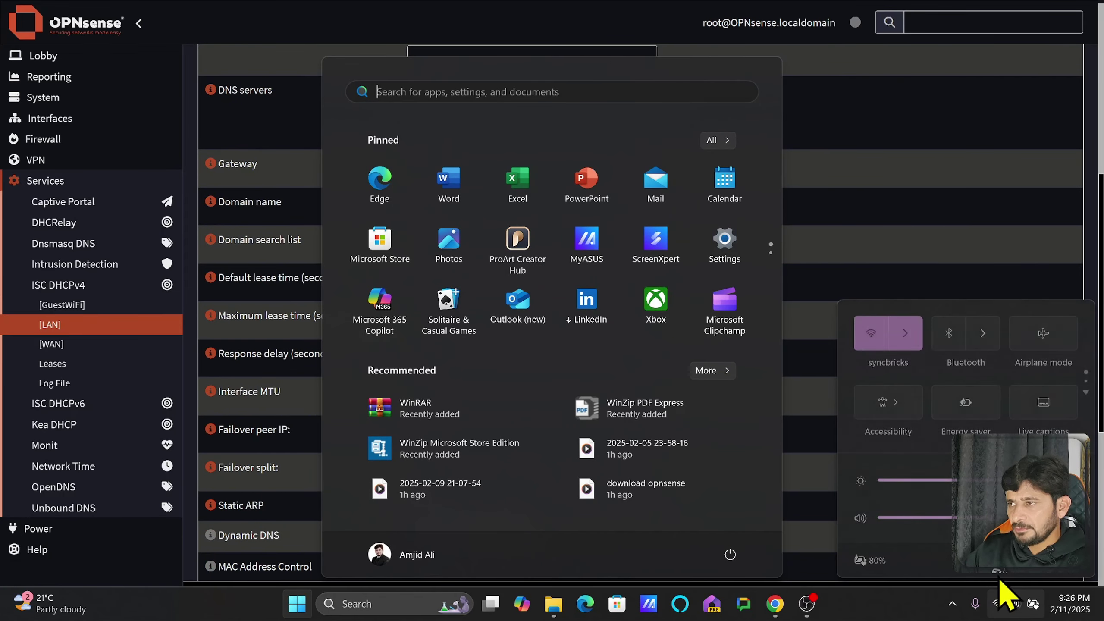
left_click(906, 333)
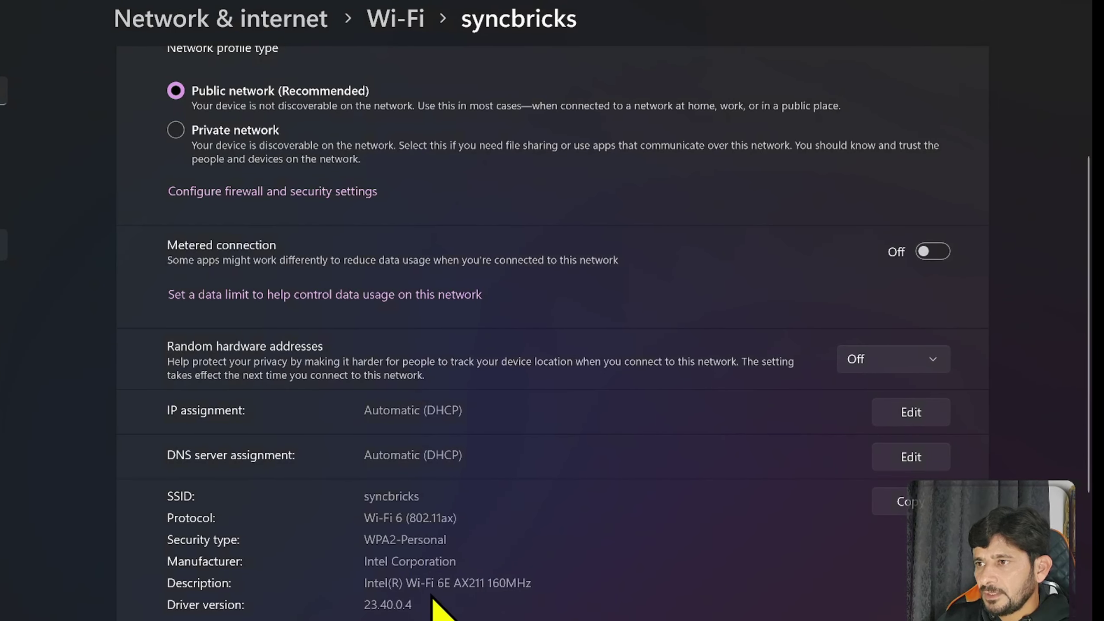
scroll(451, 579, "down", 5)
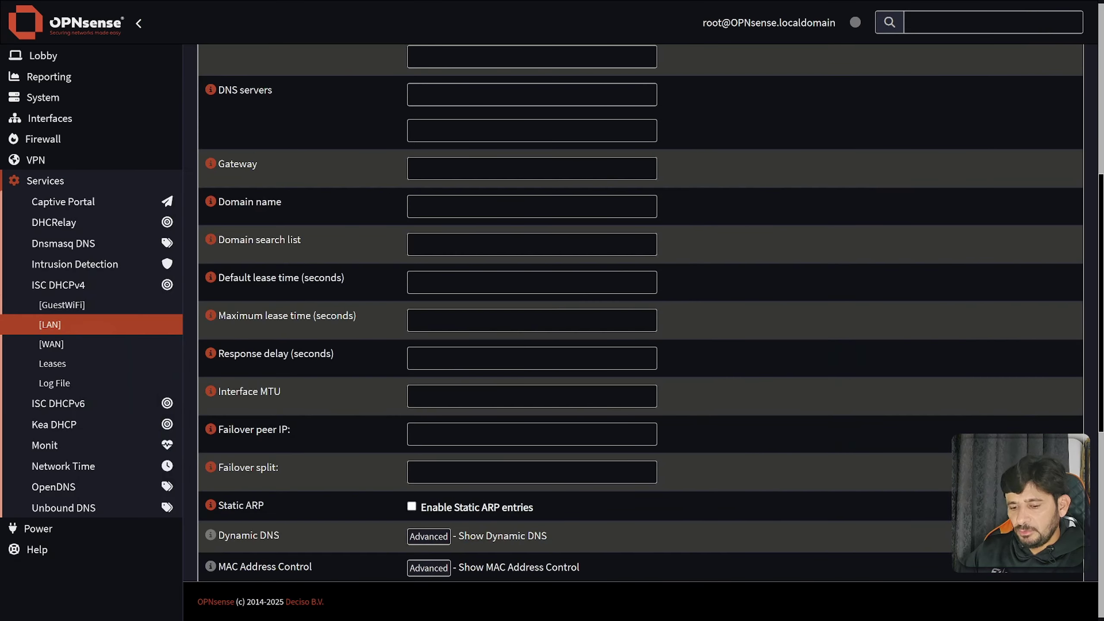
- Disconnect and reconnect the syncbricks Wi-Fi network in Windows and check the connection's IPv4 address
key("super")
left_click(1008, 604)
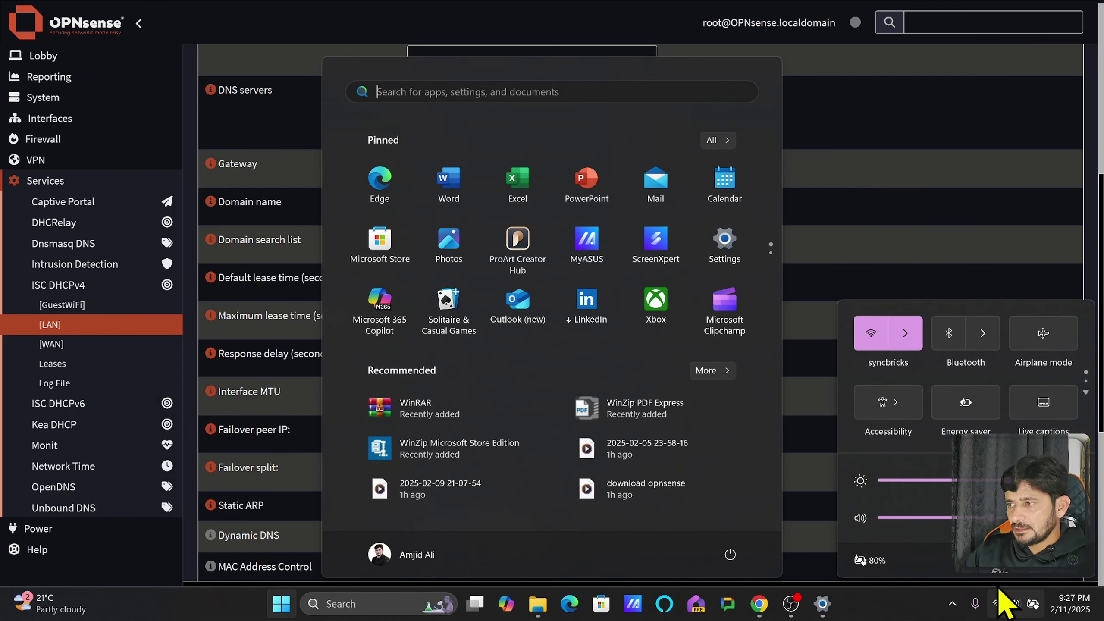
left_click(913, 331)
left_click(1030, 387)
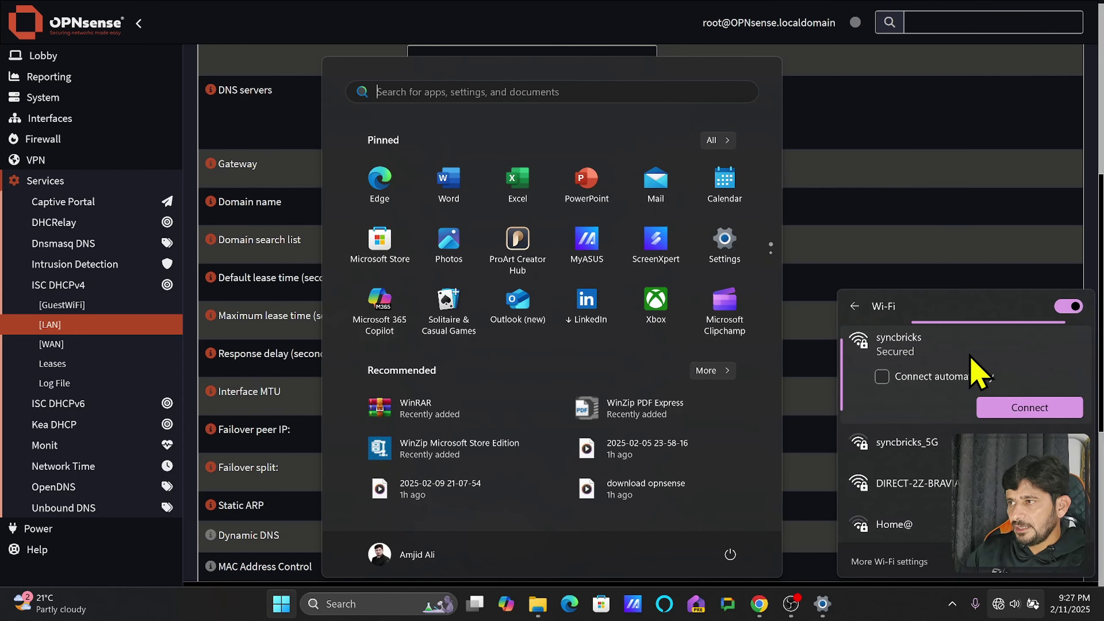
left_click(1026, 407)
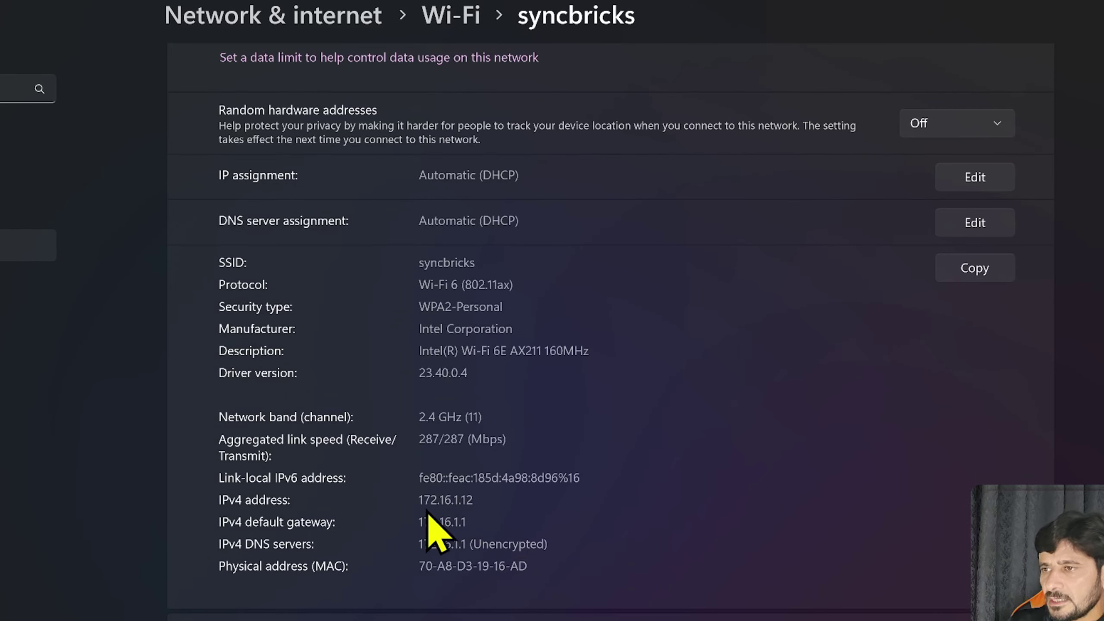
left_click_drag(416, 499, 518, 520)
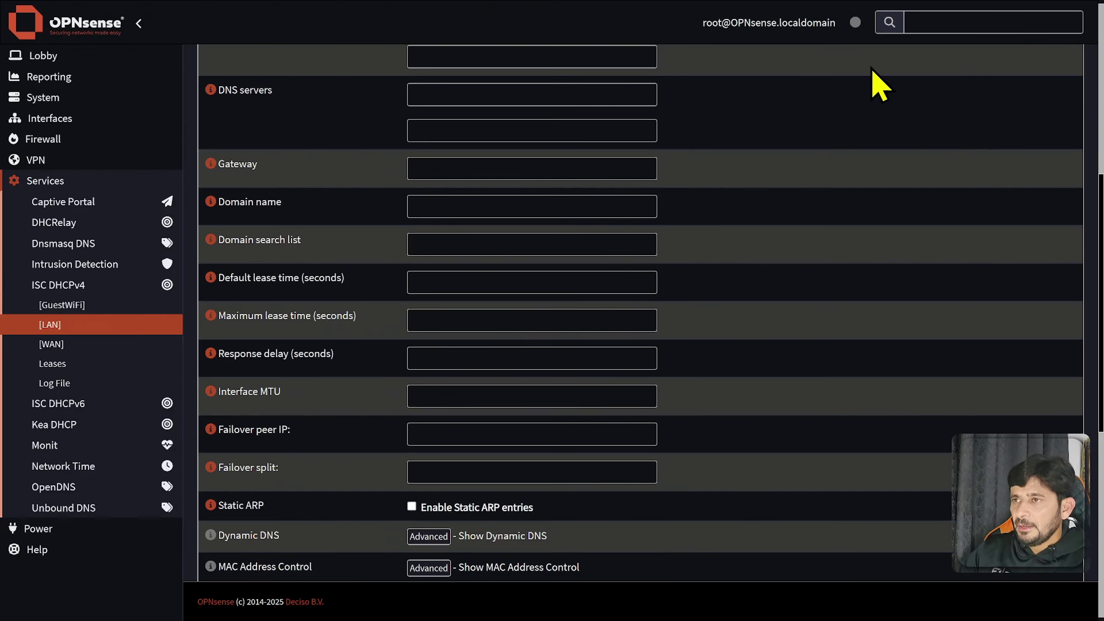
- Check the static mappings at the end of the LAN DHCP settings and view the ISC DHCPv4 leases
scroll(608, 326, "down", 10)
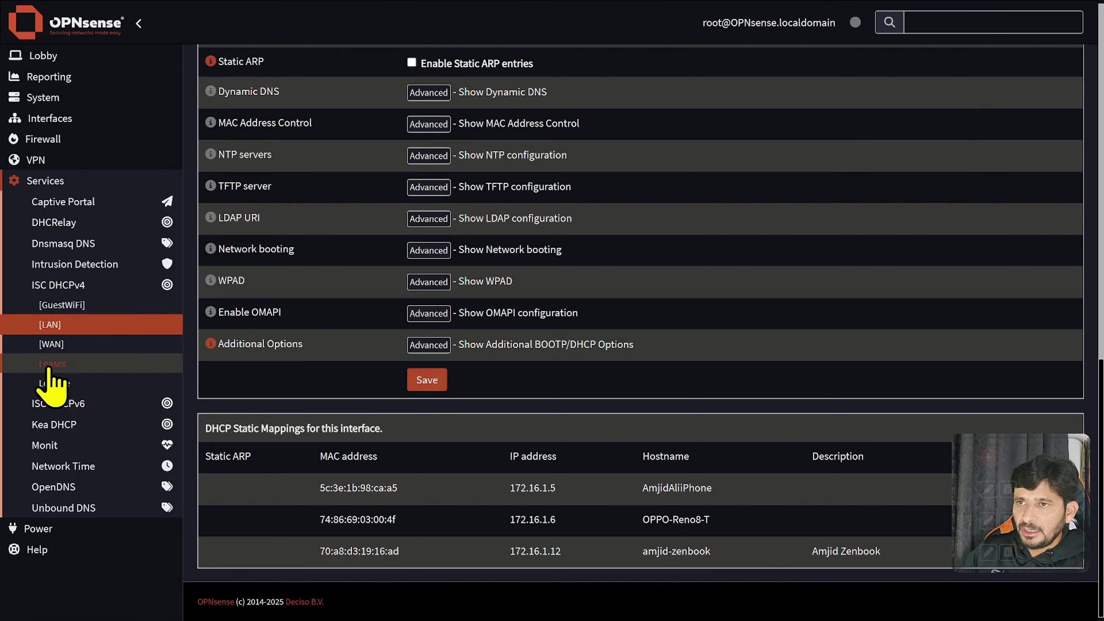
left_click(90, 369)
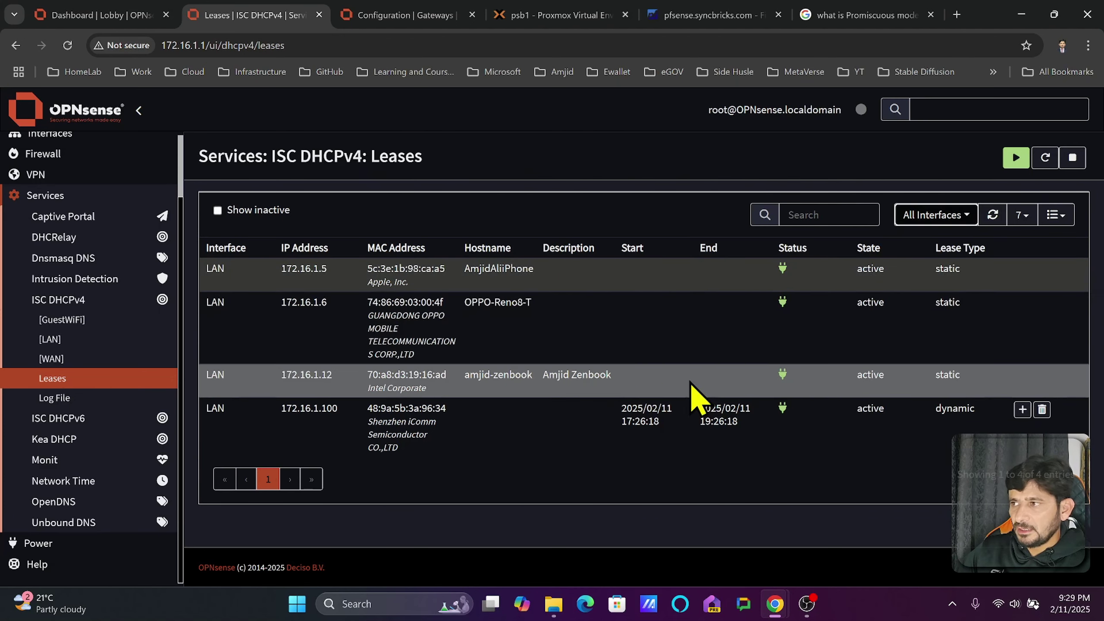
- View the ISC DHCPv4 log file filtered to the Error severity
left_click(90, 397)
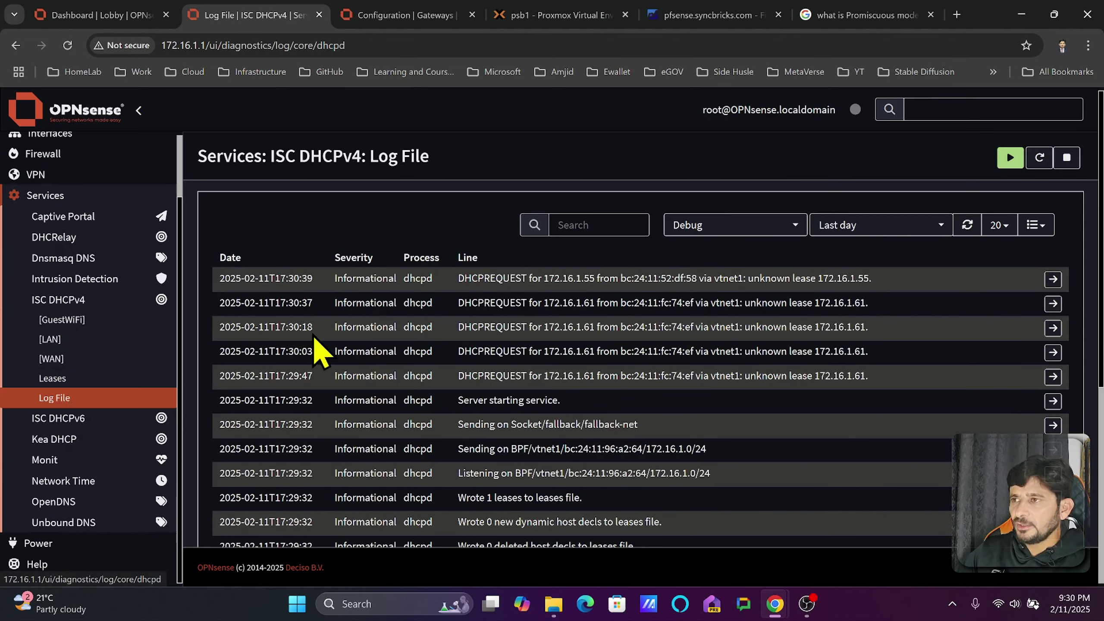
left_click(738, 224)
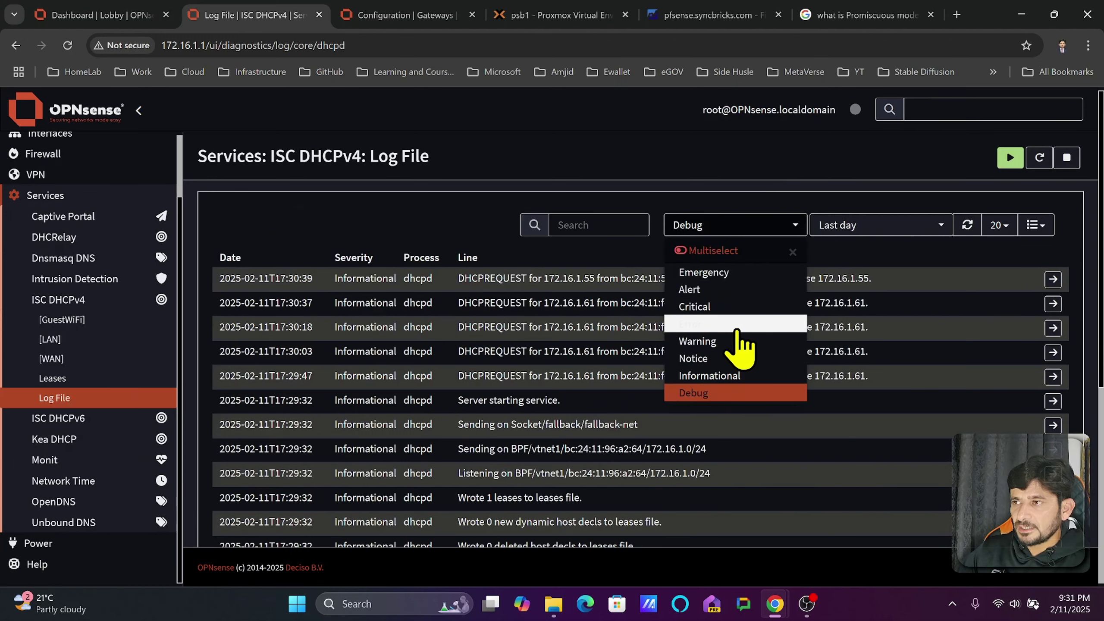
left_click(717, 323)
left_click(719, 225)
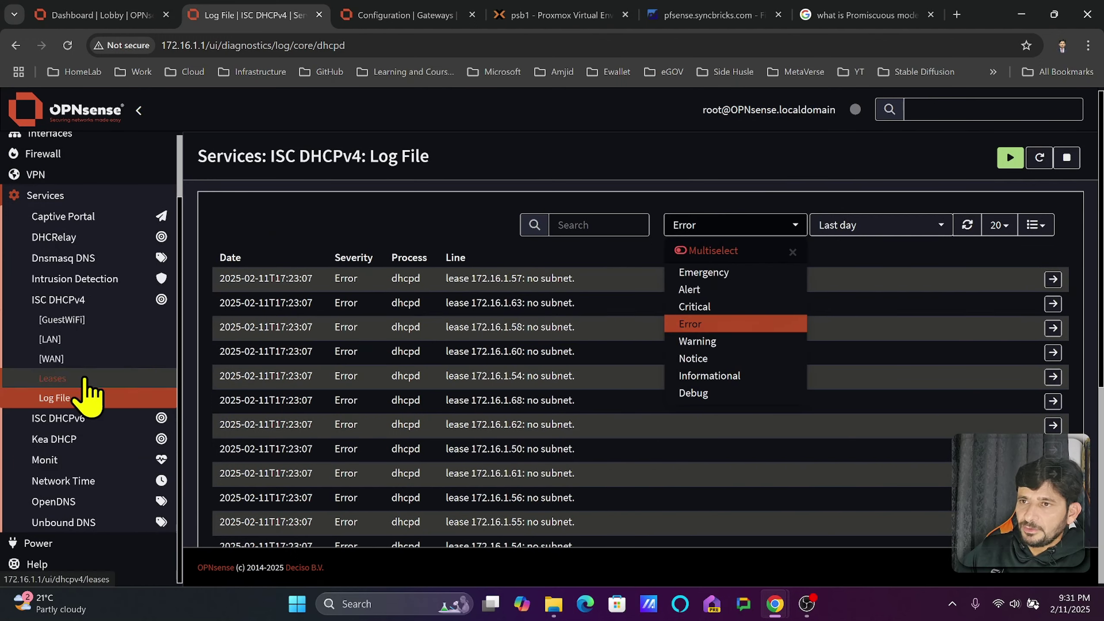
- Assign the vlan0.10 Servers at my HomeLab device as a new interface, keeping its suggested description, and save the assignments
left_click(50, 339)
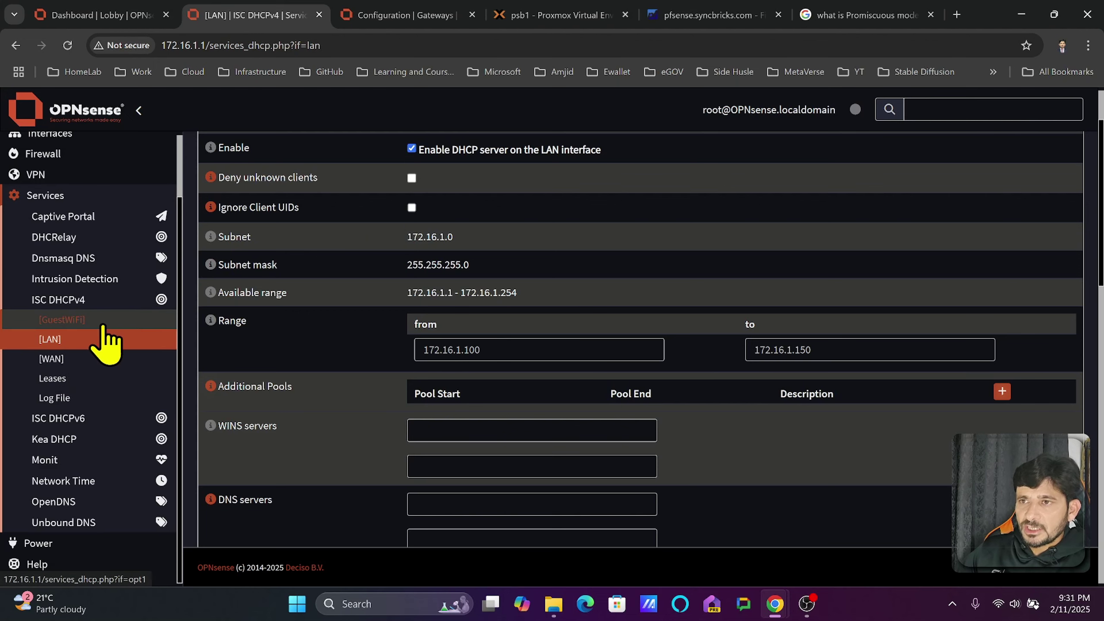
scroll(105, 340, "up", 5)
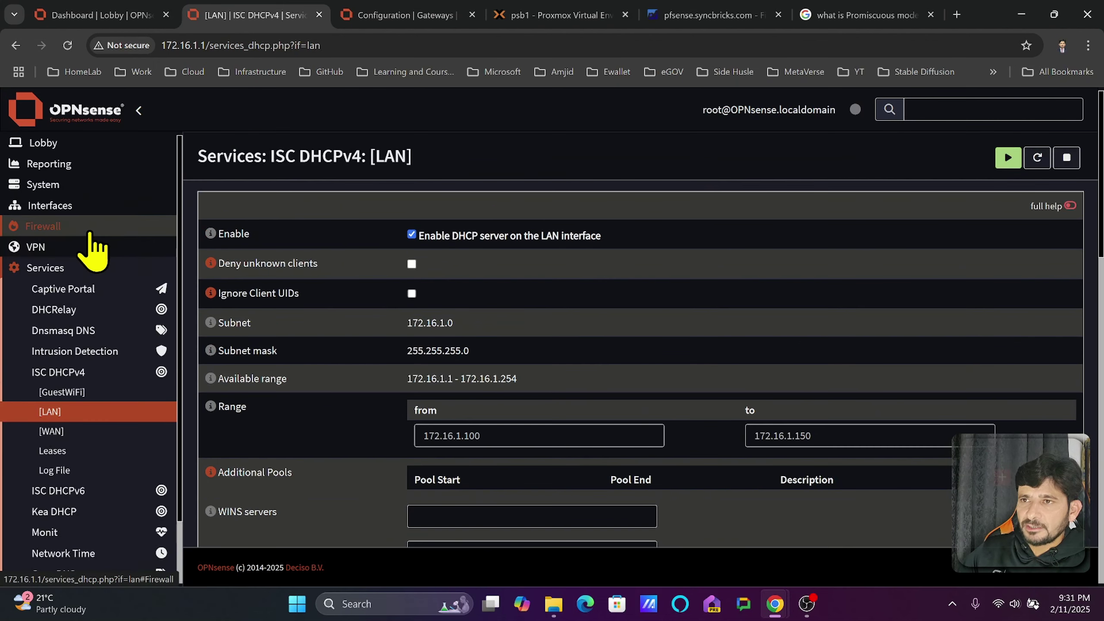
left_click(86, 212)
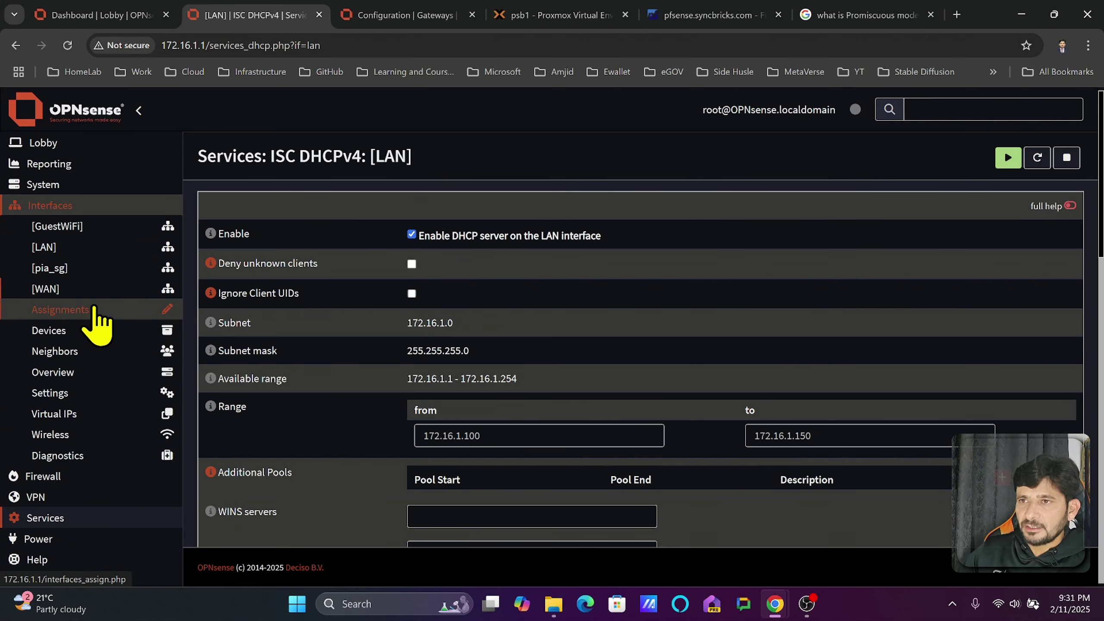
left_click(94, 311)
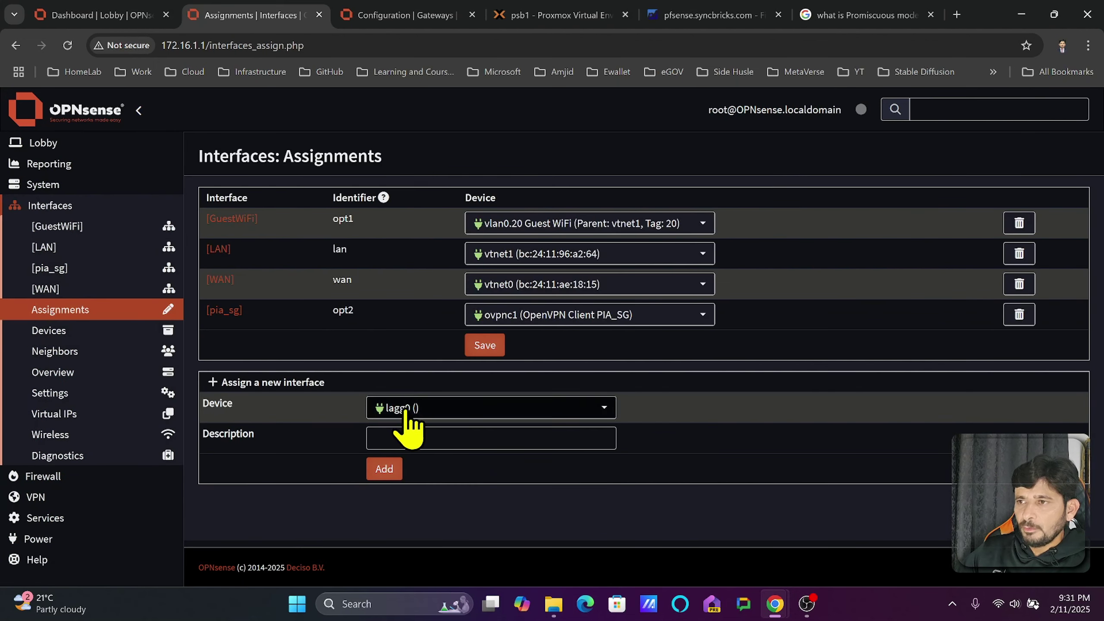
left_click(406, 411)
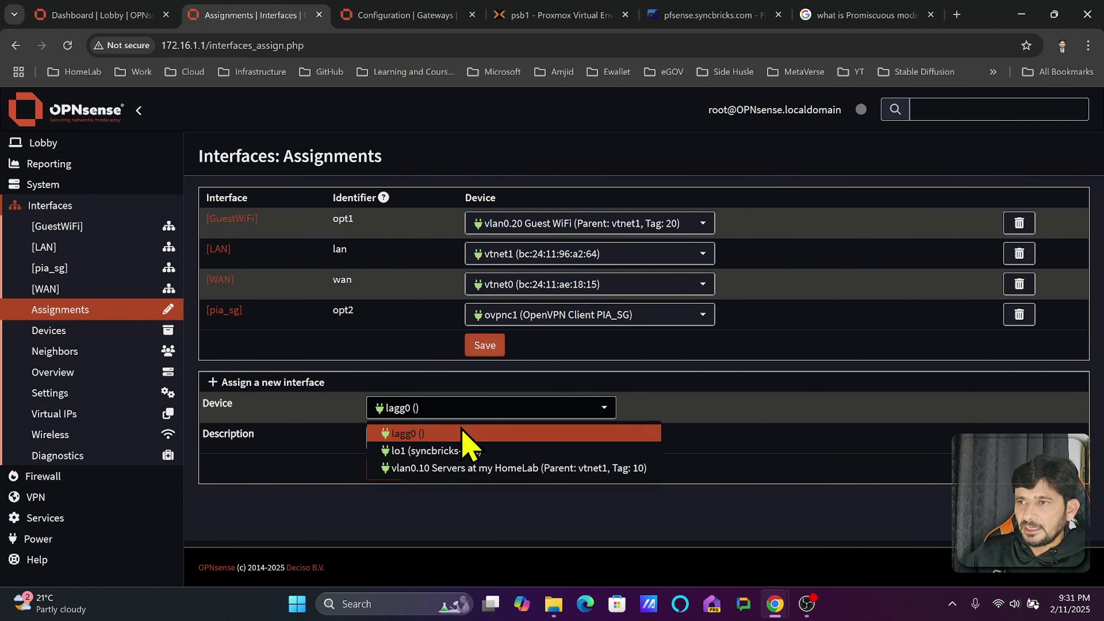
left_click(478, 470)
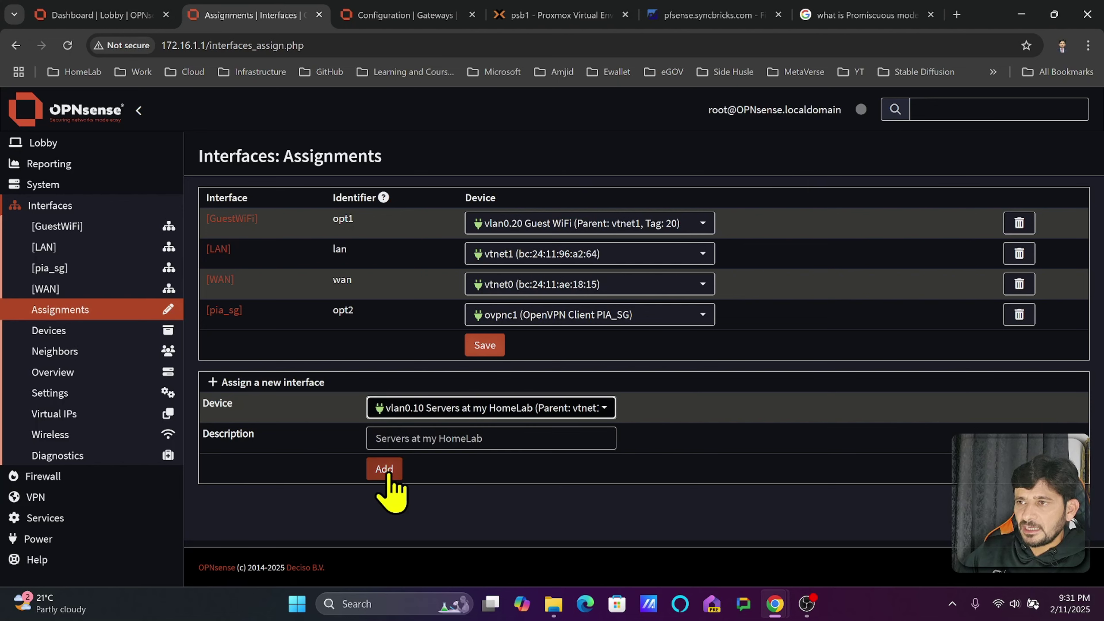
left_click_drag(404, 438, 410, 439)
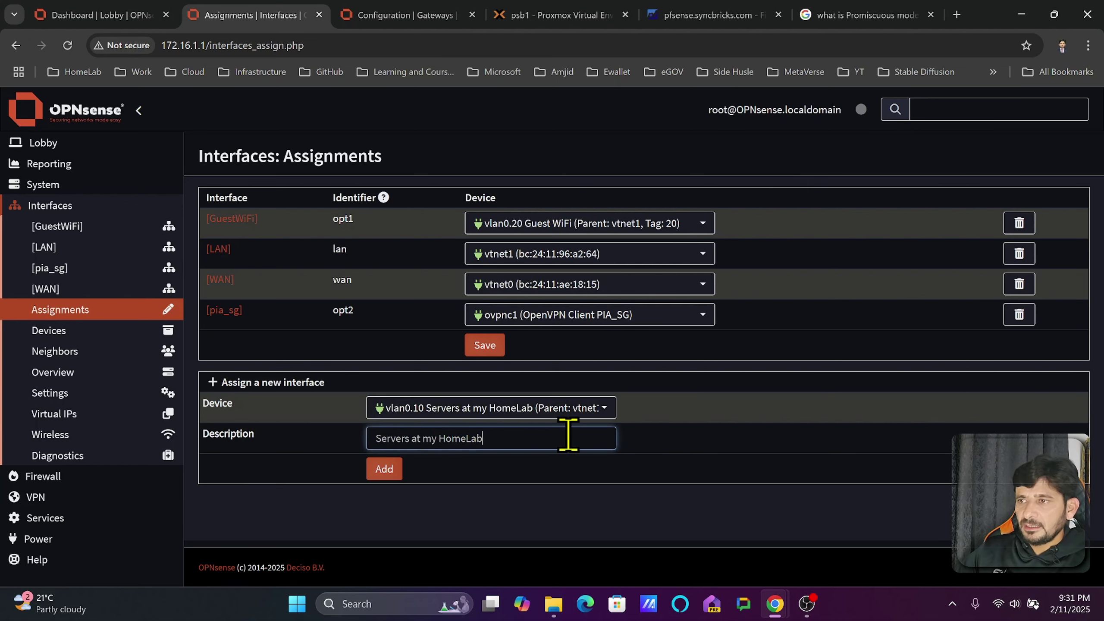
left_click(384, 468)
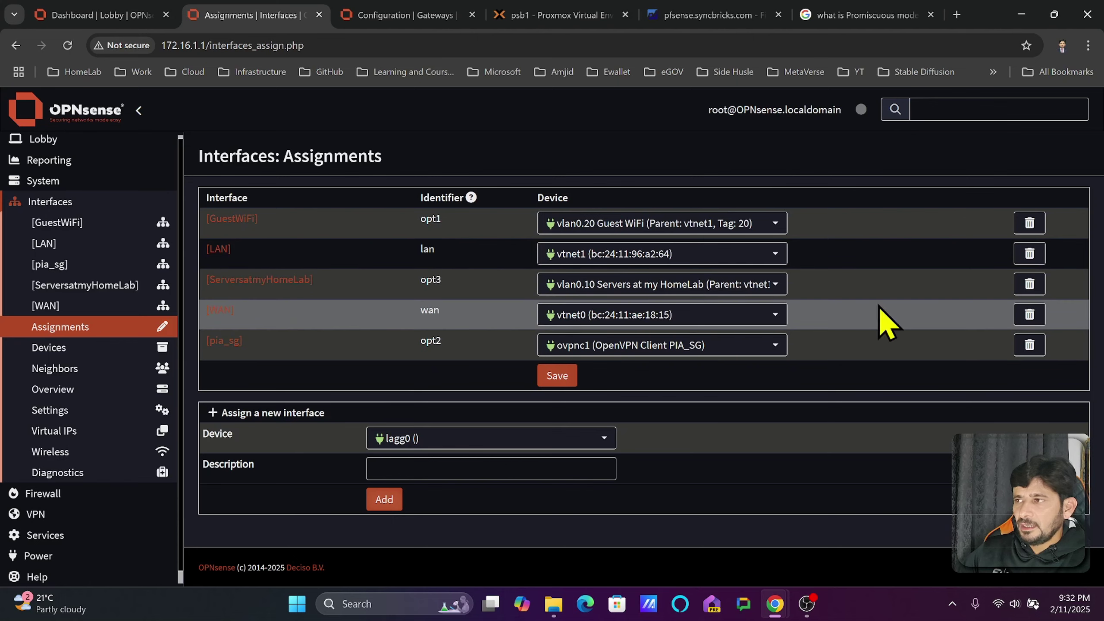
left_click(548, 376)
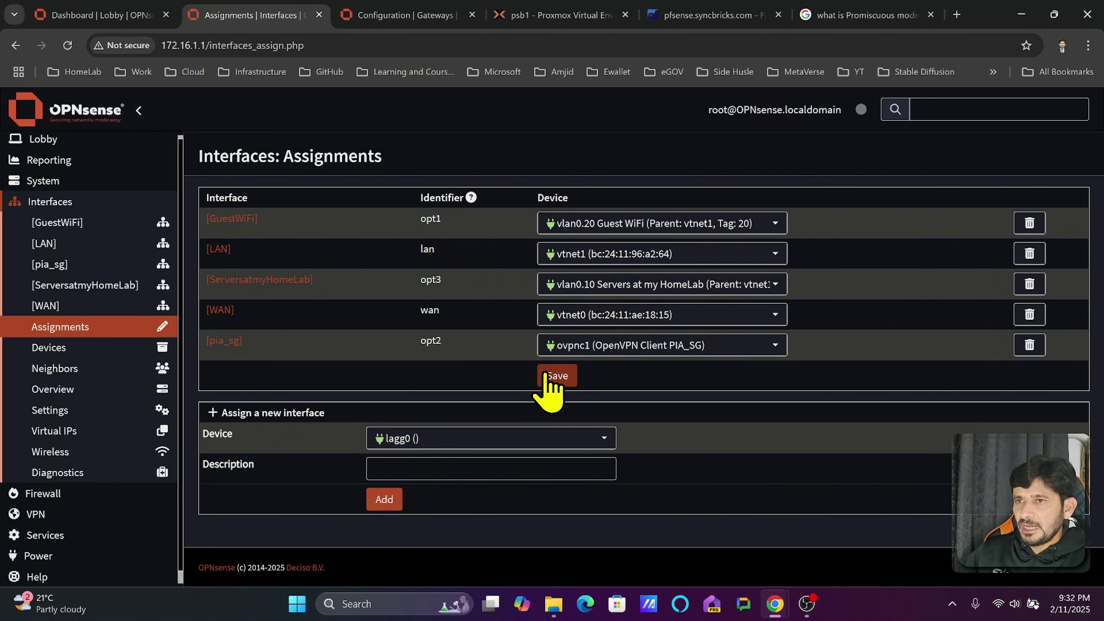
- Enable the ServersatmyHomeLab interface and set its IPv4 configuration type to Static IPv4
left_click(83, 289)
left_click(412, 231)
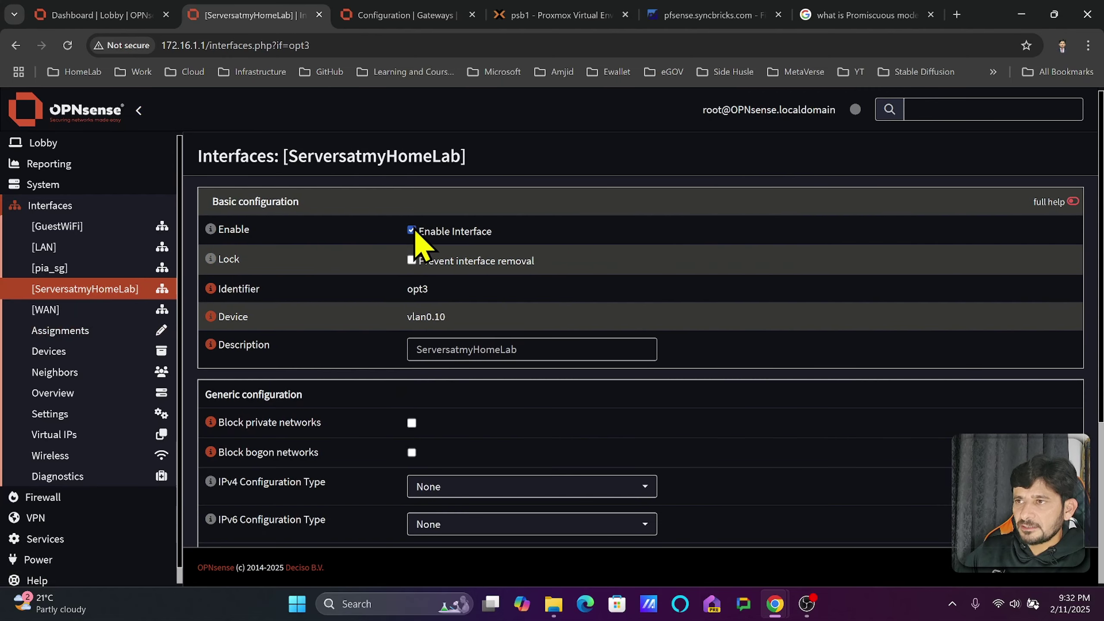
scroll(565, 365, "down", 5)
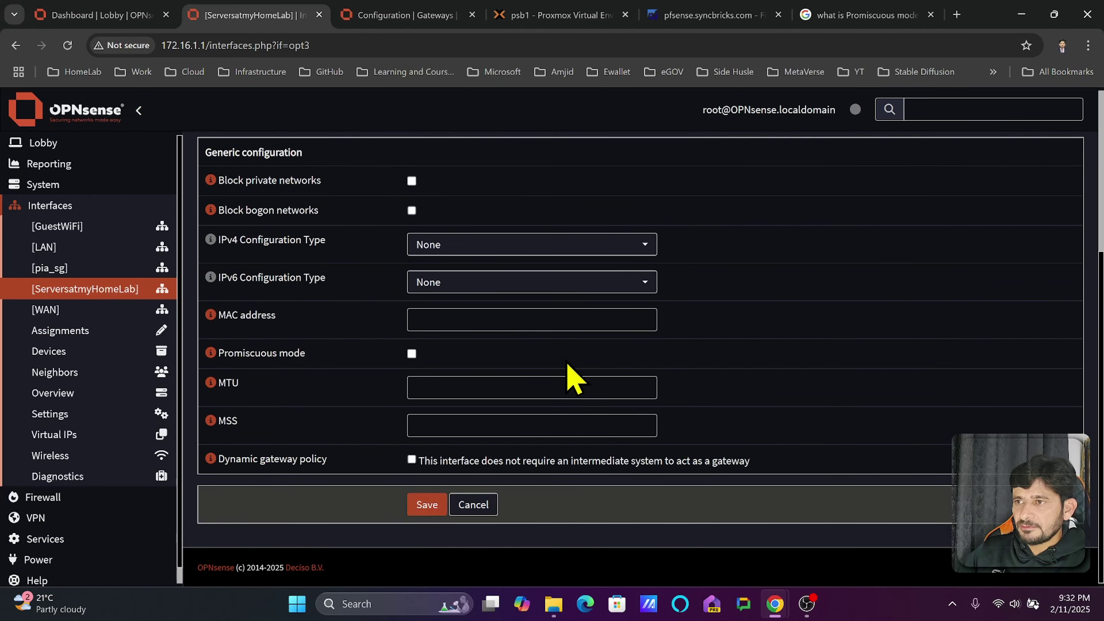
left_click(496, 253)
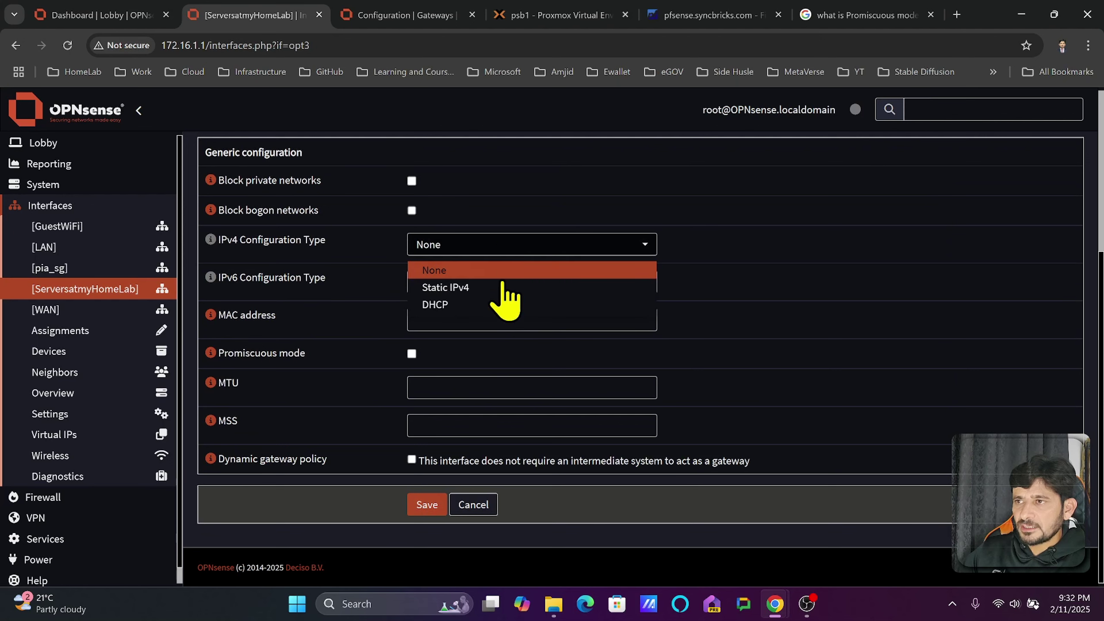
left_click(499, 304)
left_click(496, 338)
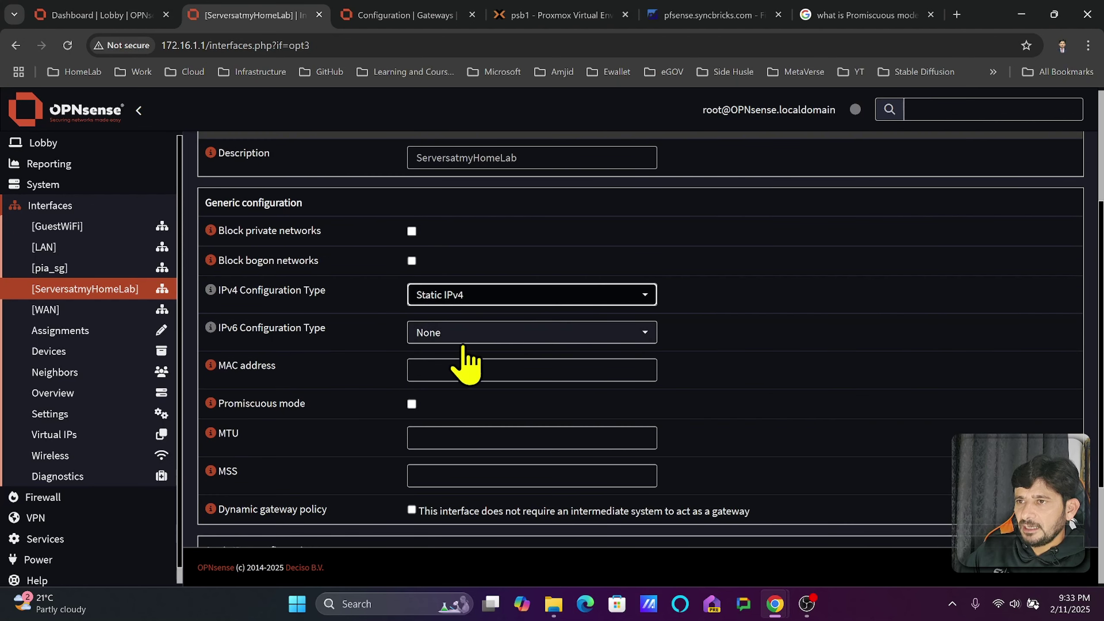
- Set the ServersatmyHomeLab interface's static IPv4 address to 172.16.10.1 with prefix 24 and save the configuration
scroll(456, 368, "down", 4)
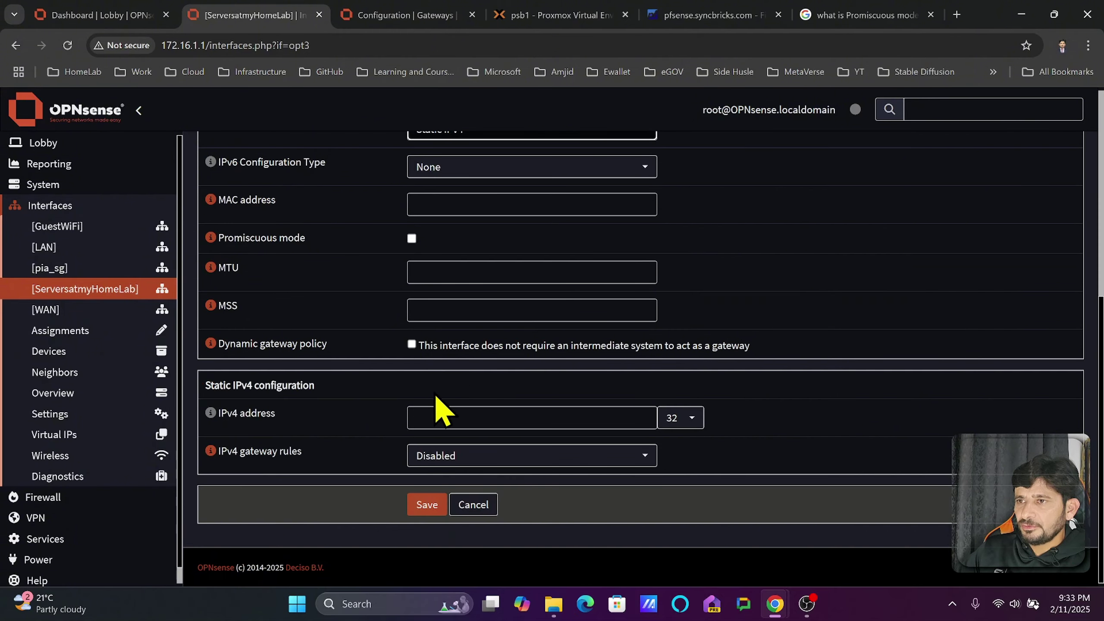
left_click(437, 416)
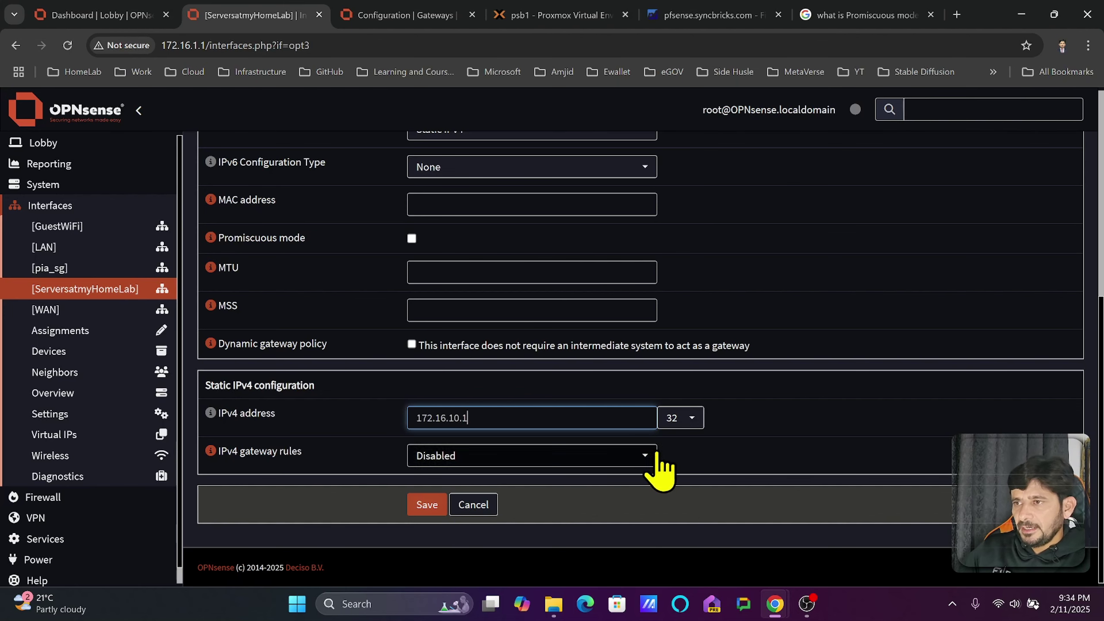
left_click(680, 424)
left_click(689, 379)
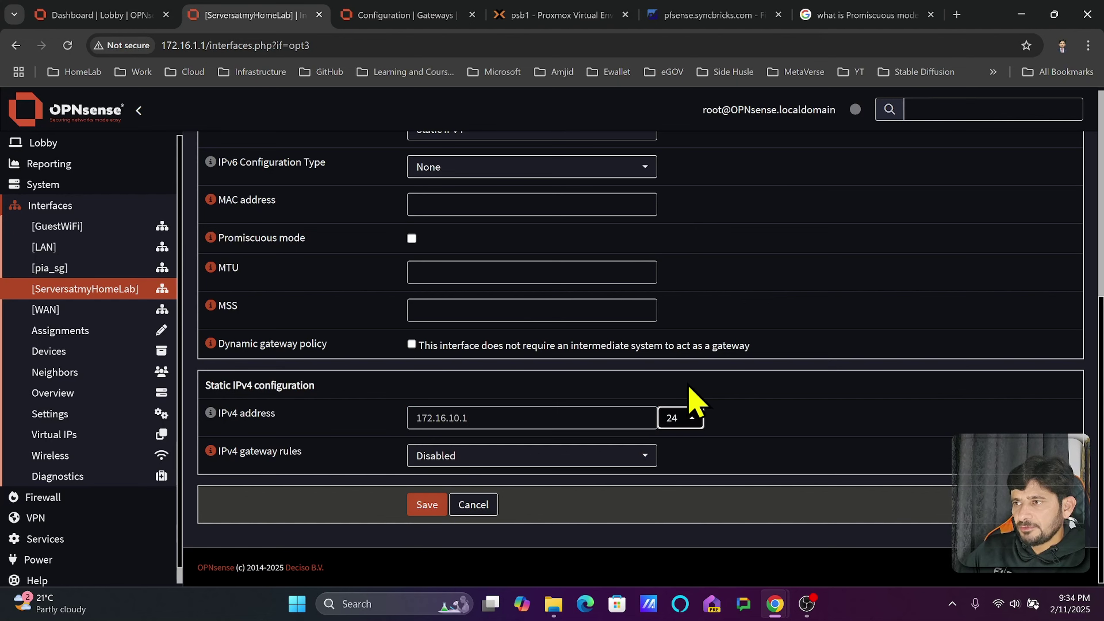
scroll(756, 405, "up", 8)
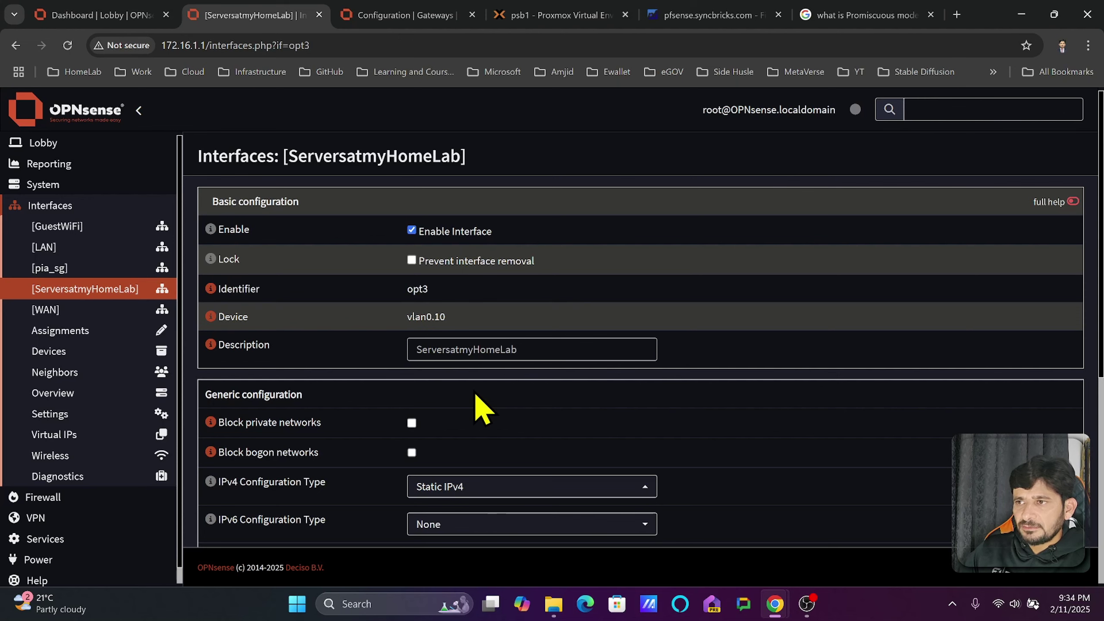
scroll(478, 411, "down", 4)
scroll(283, 262, "down", 3)
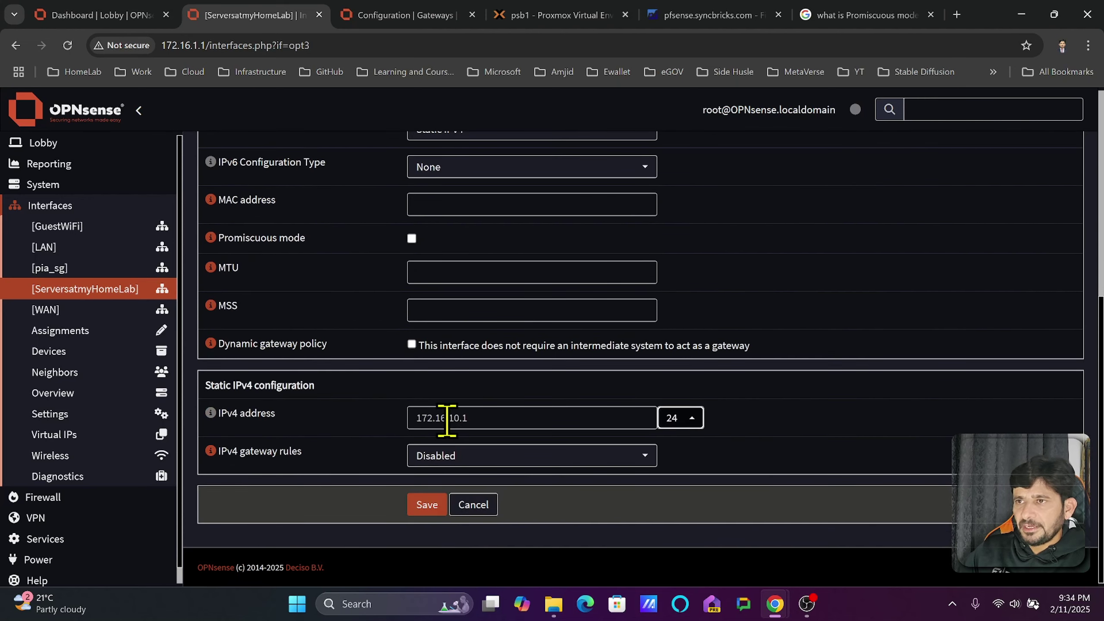
left_click(434, 512)
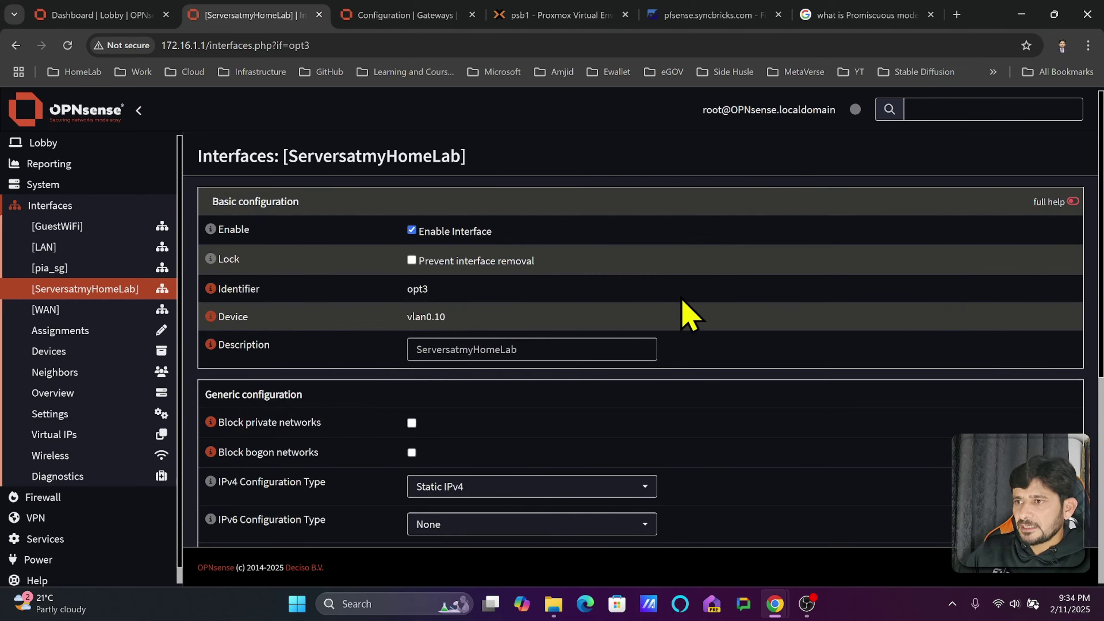
- Compare the static IPv4 settings of the ServersatmyHomeLab interface with those of the LAN interface
scroll(678, 326, "down", 5)
scroll(648, 331, "down", 2)
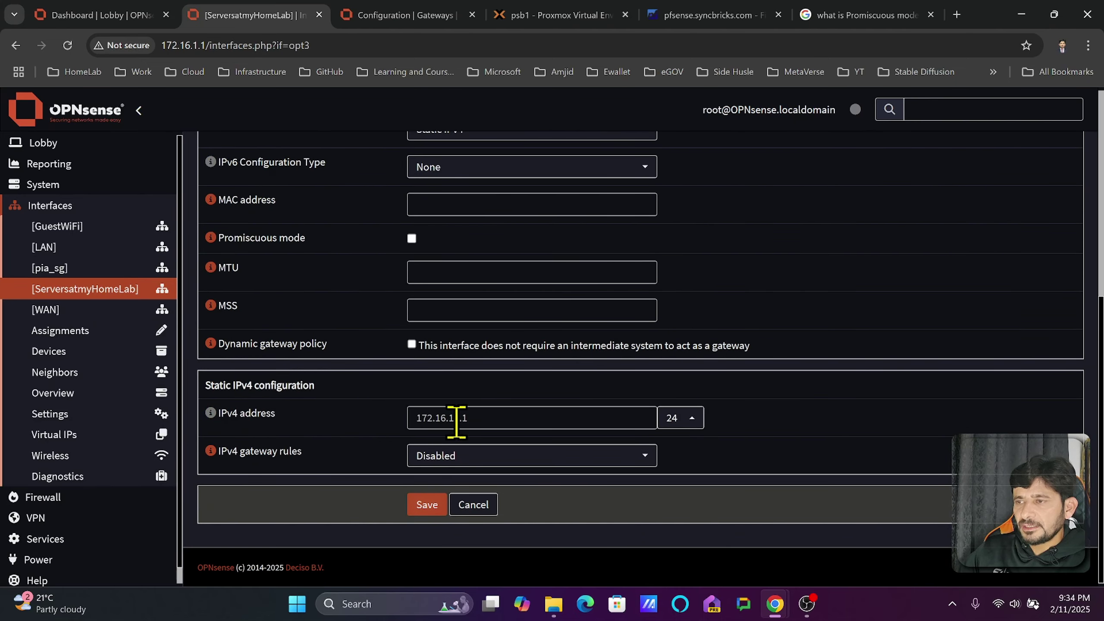
left_click(74, 247)
scroll(517, 431, "down", 8)
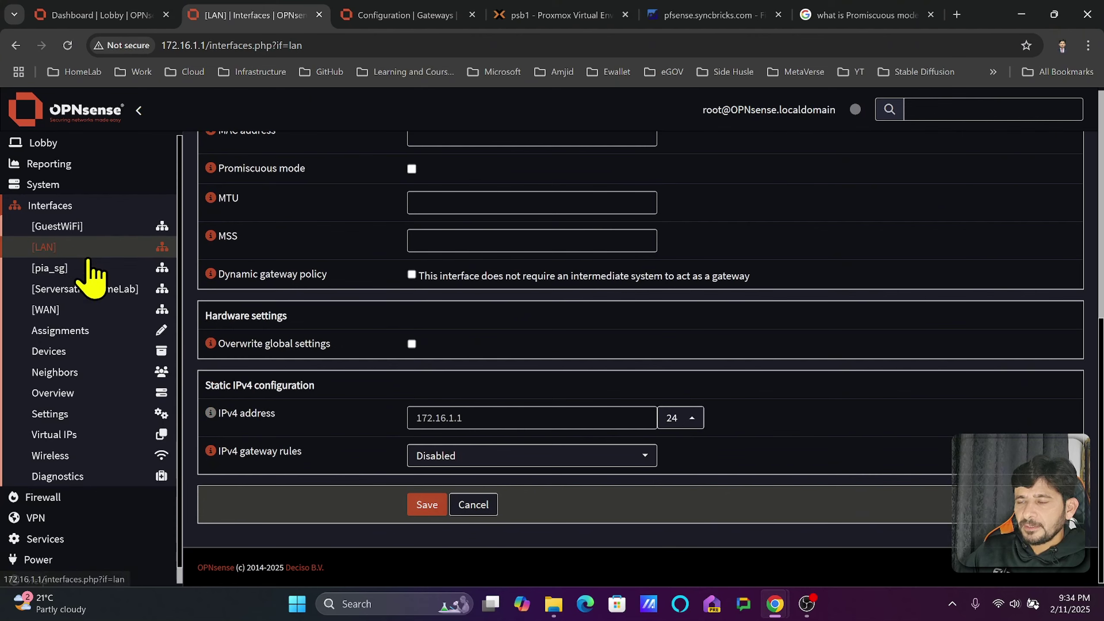
left_click(75, 290)
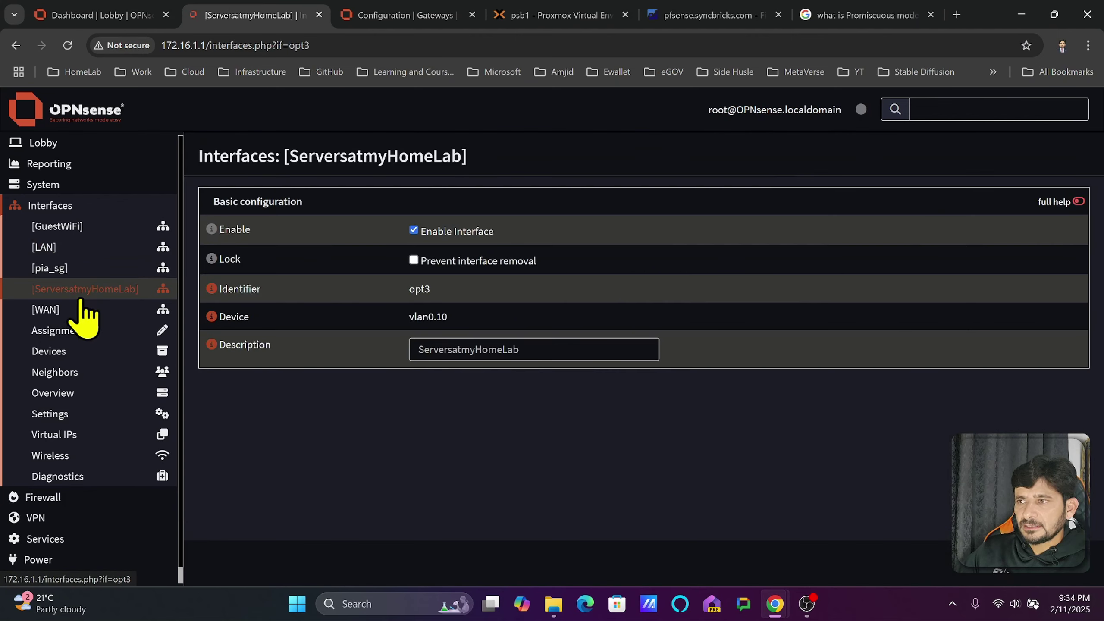
scroll(474, 476, "down", 6)
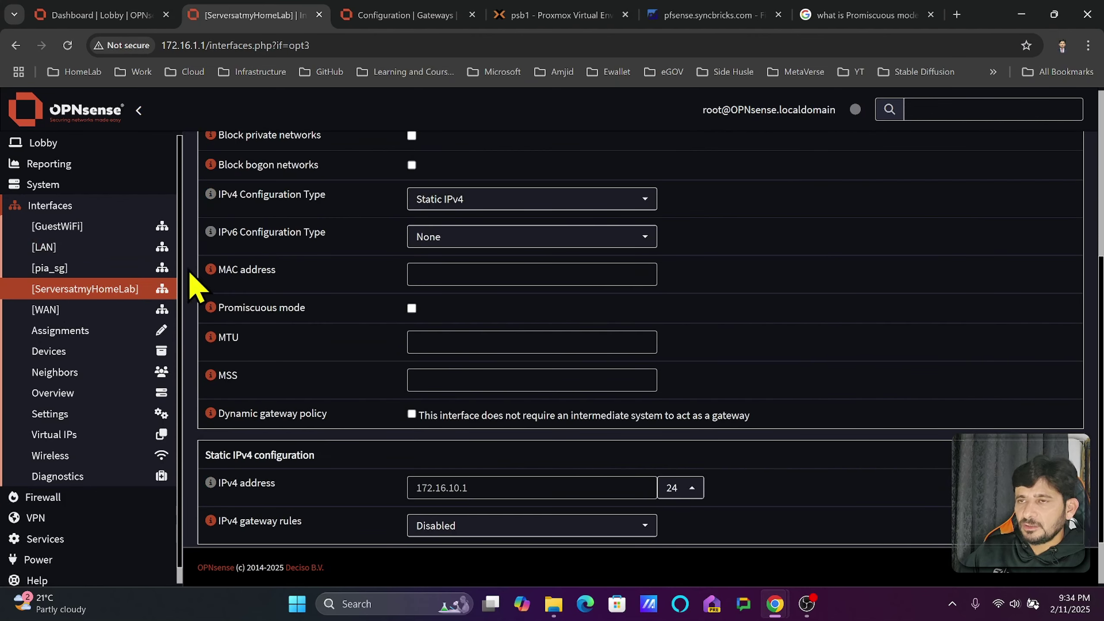
- Enable the ISC DHCPv4 server on the ServersatmyHomeLab interface and set its range from 172.16.10.10 to 172.16.10.50
left_click(85, 213)
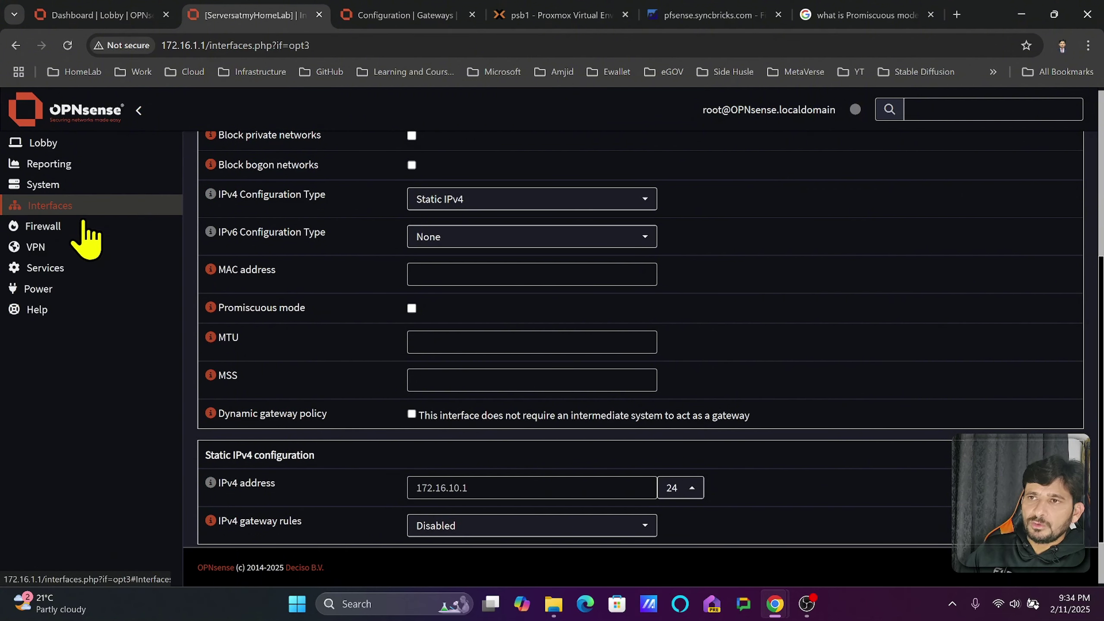
left_click(65, 274)
left_click(89, 373)
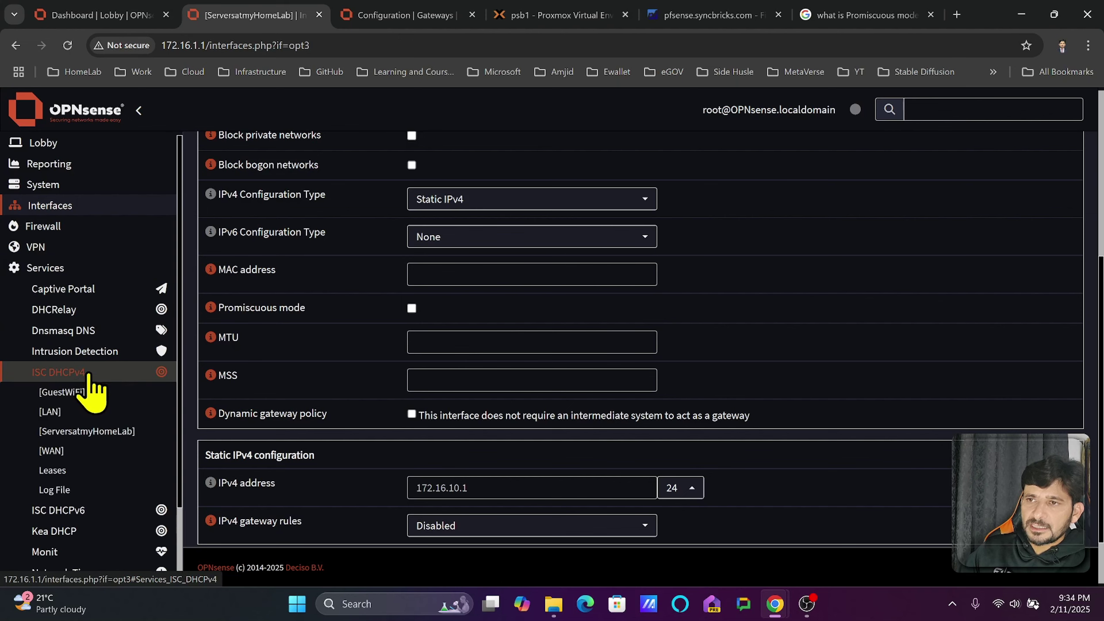
left_click(70, 431)
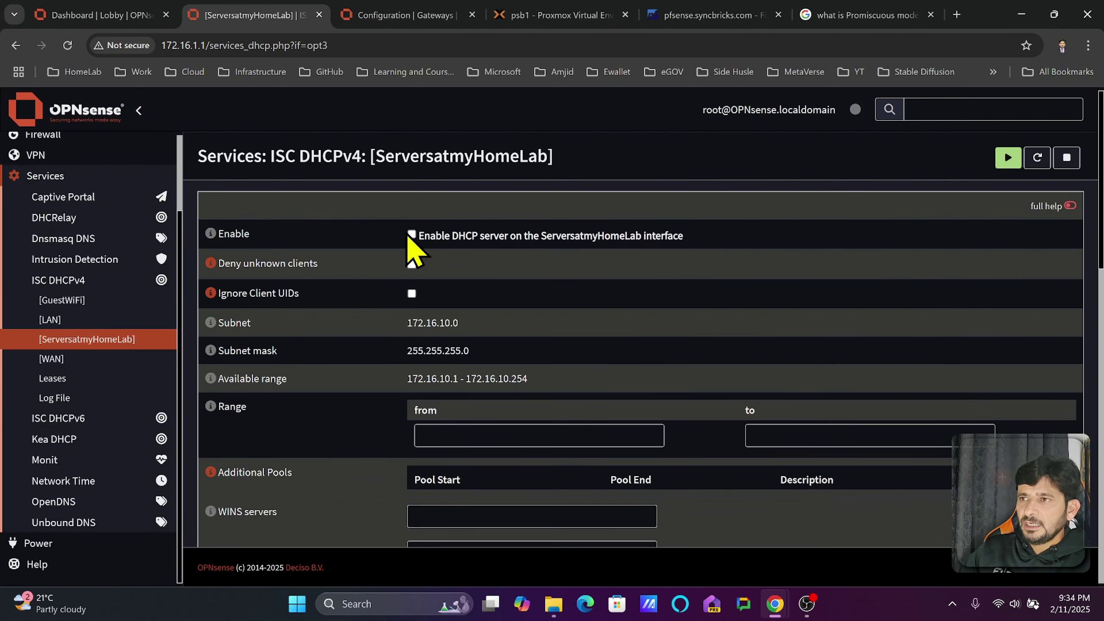
left_click(411, 236)
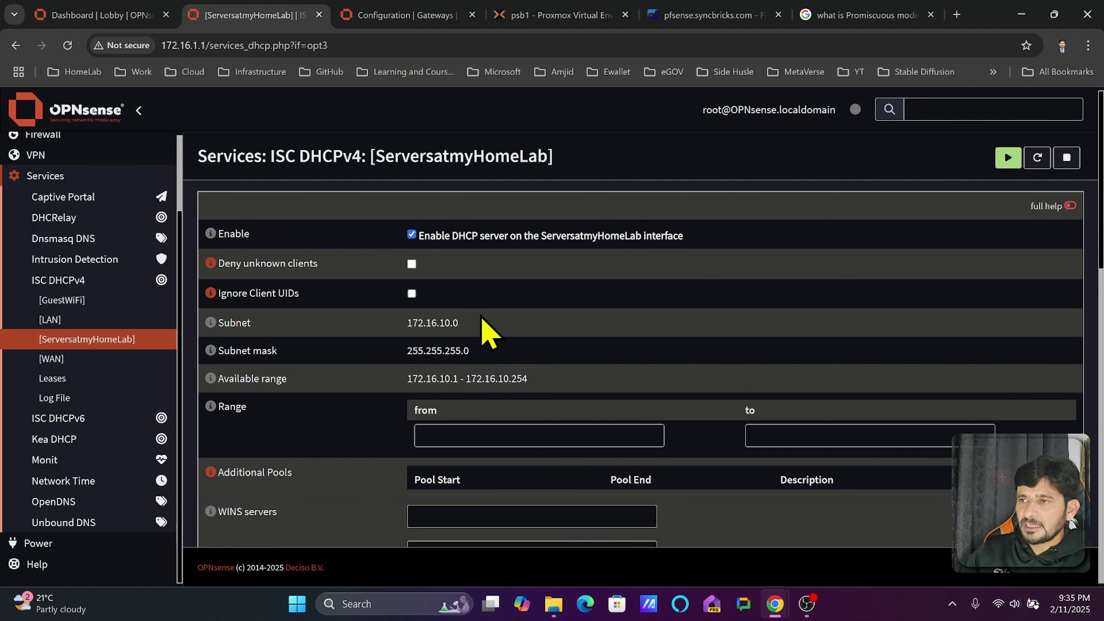
scroll(465, 387, "down", 4)
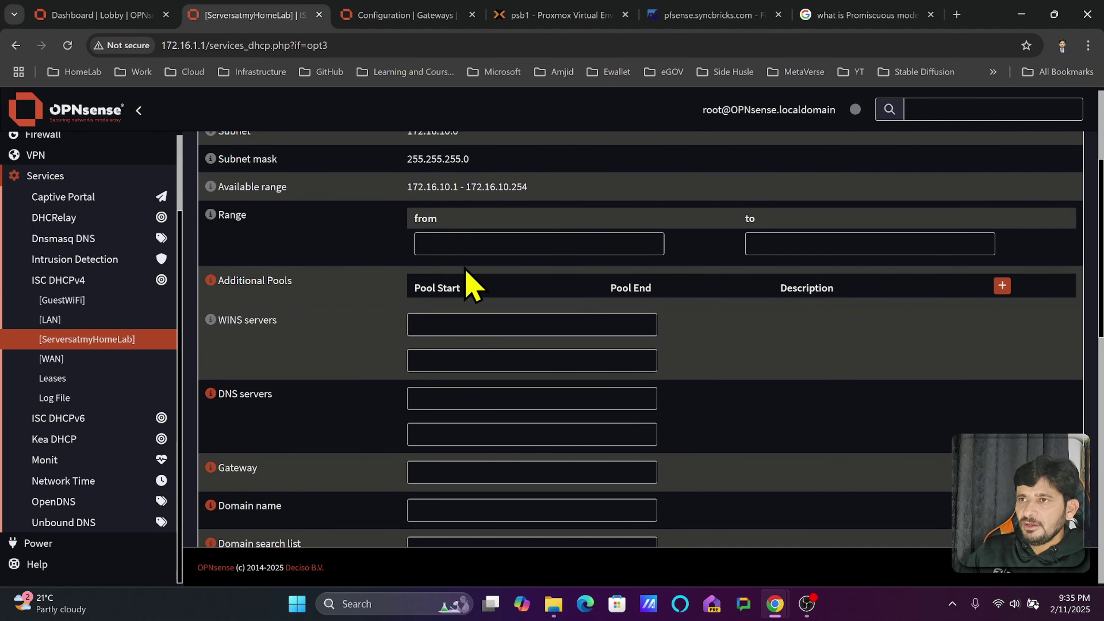
left_click(453, 243)
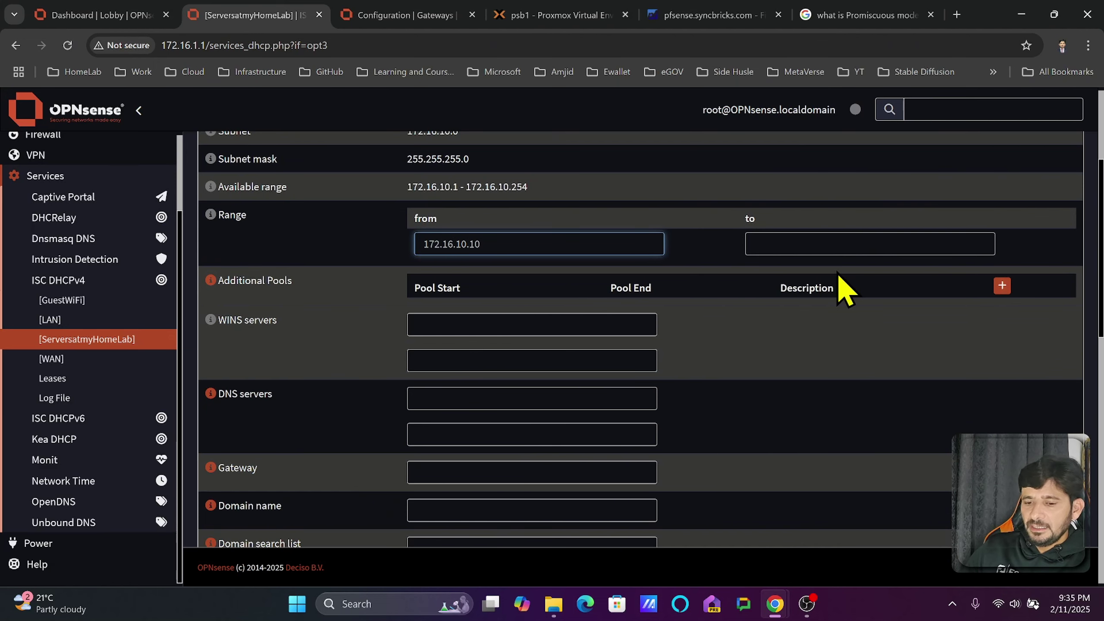
key("Tab")
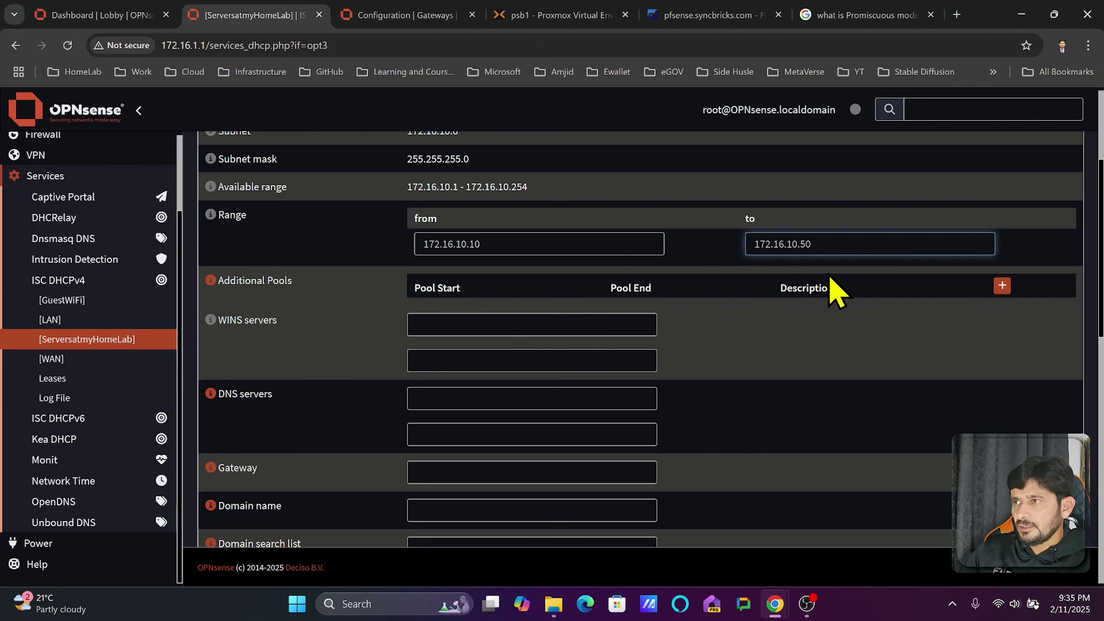
- Set the first DNS server for the ServersatmyHomeLab DHCP scope to 1.1.1.1 and save the settings
scroll(835, 291, "down", 4)
scroll(468, 318, "up", 2)
left_click(468, 310)
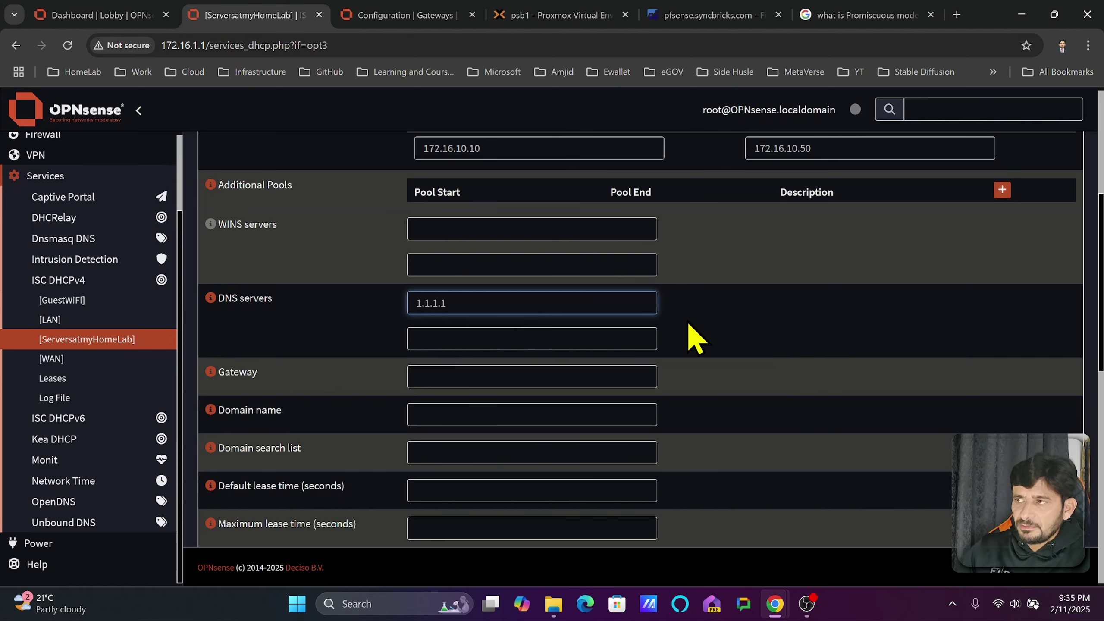
scroll(365, 279, "down", 10)
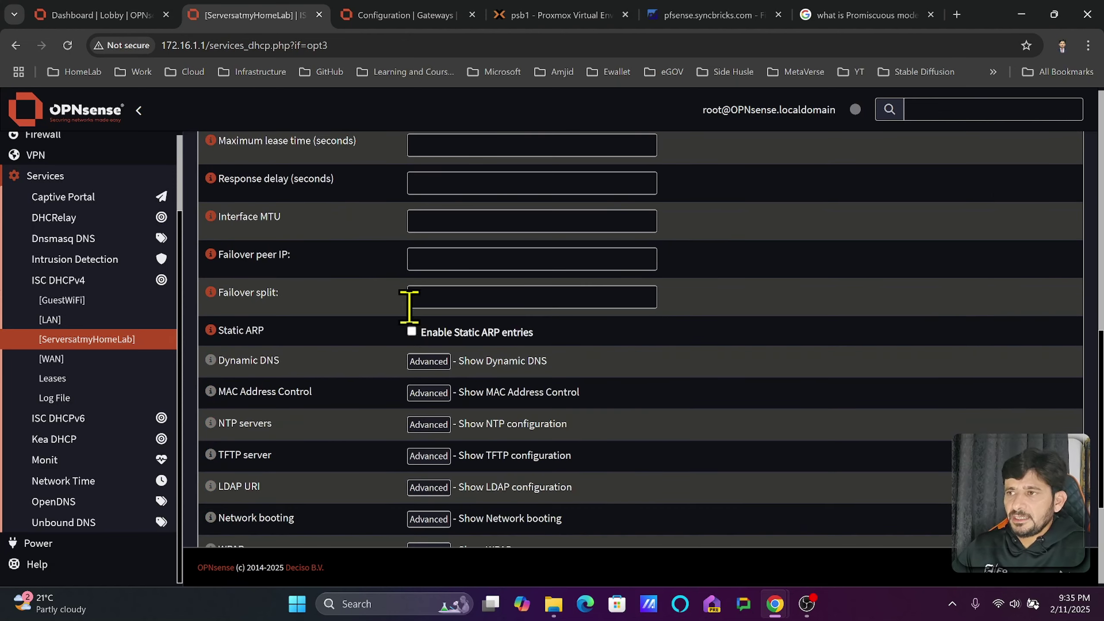
left_click(426, 439)
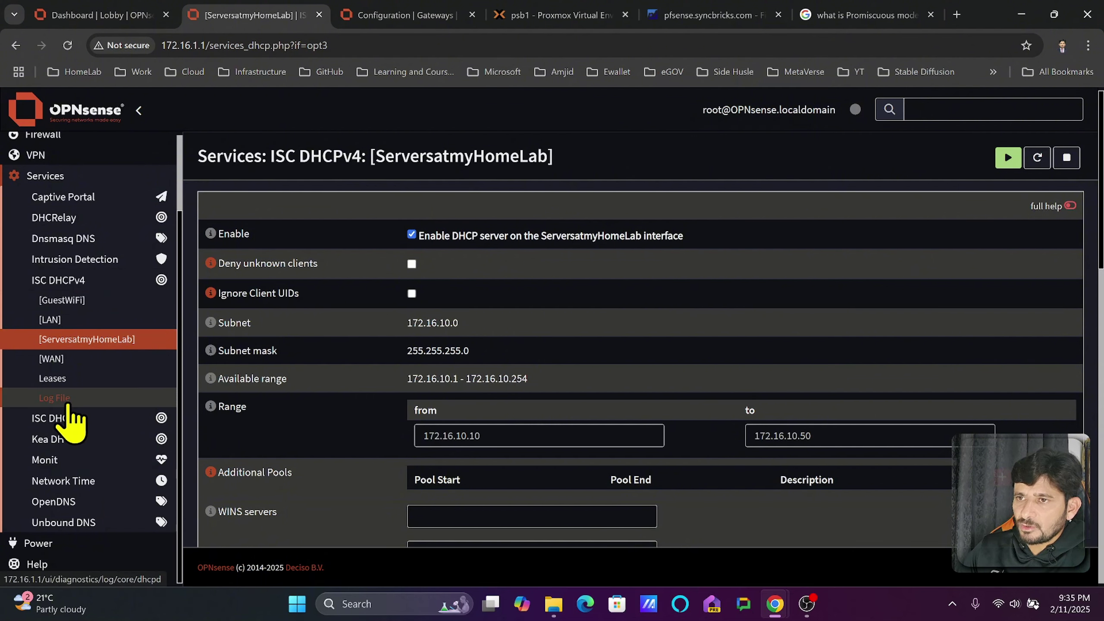
- Open the ISC DHCPv4 leases list
left_click(53, 378)
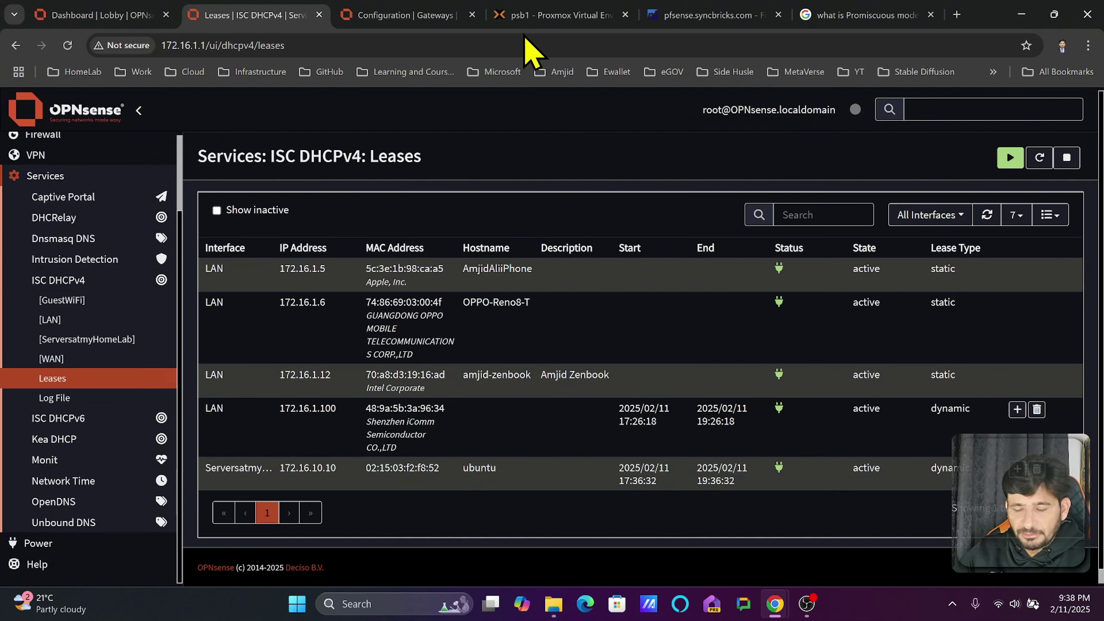
- In Proxmox, set the eth0 network device of container 110 (arch-test) to bridge vmbr0 with VLAN tag 20
left_click(584, 16)
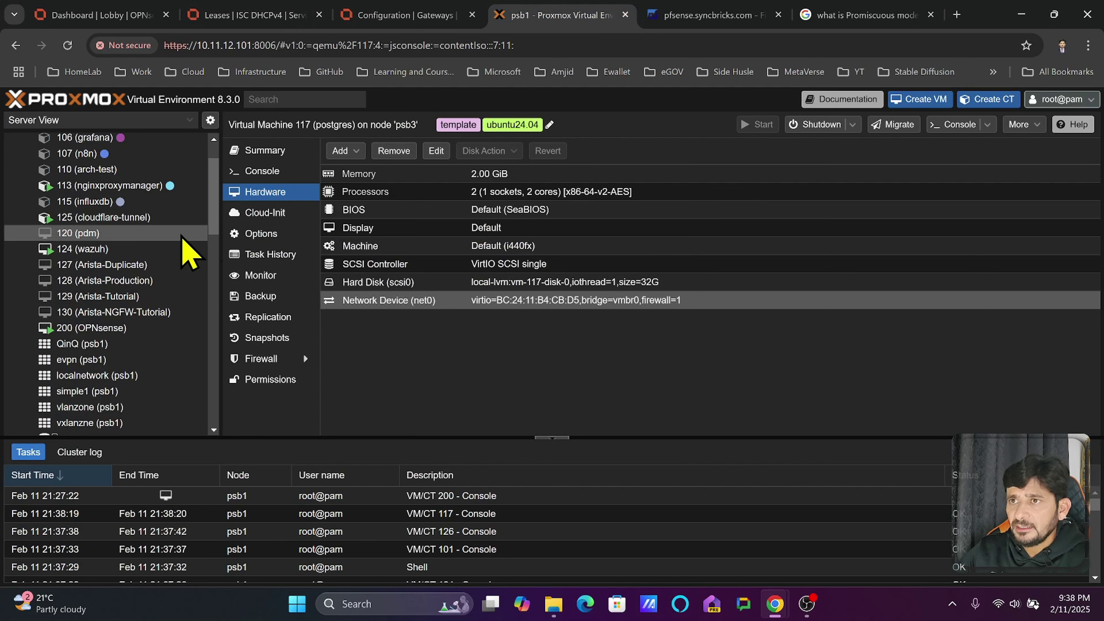
scroll(187, 255, "up", 1)
left_click(61, 220)
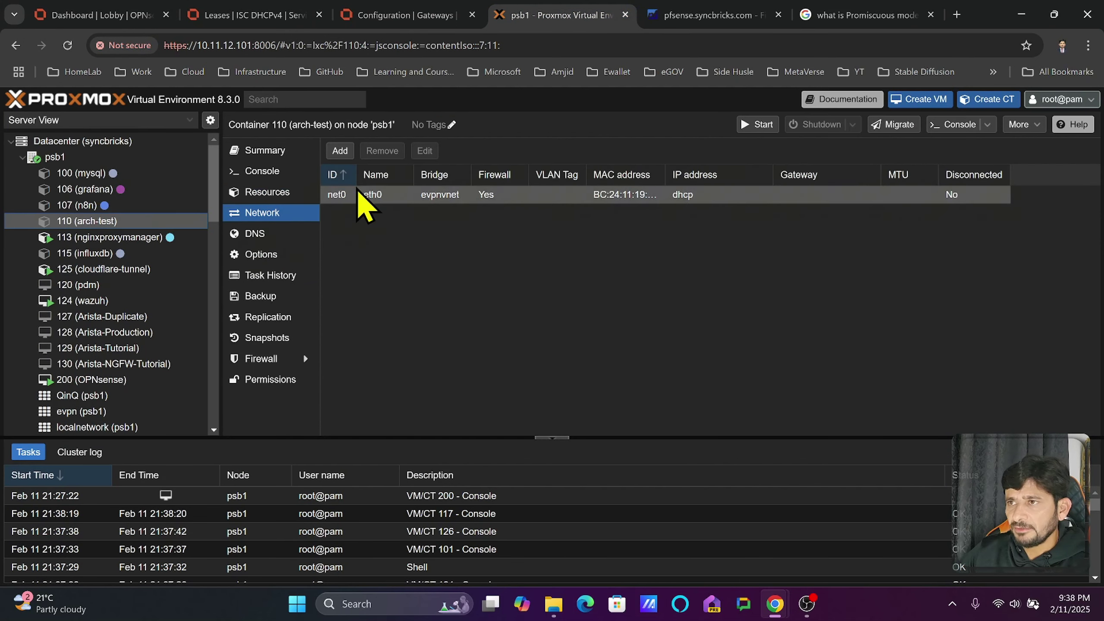
left_click(372, 176)
double_click(369, 195)
left_click(491, 325)
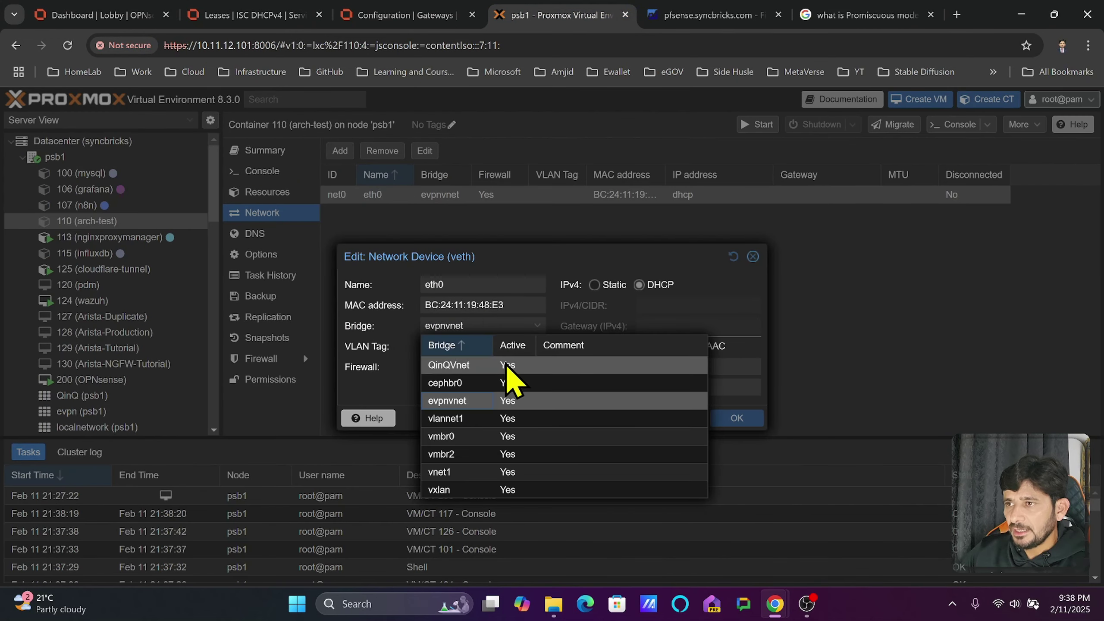
left_click(479, 437)
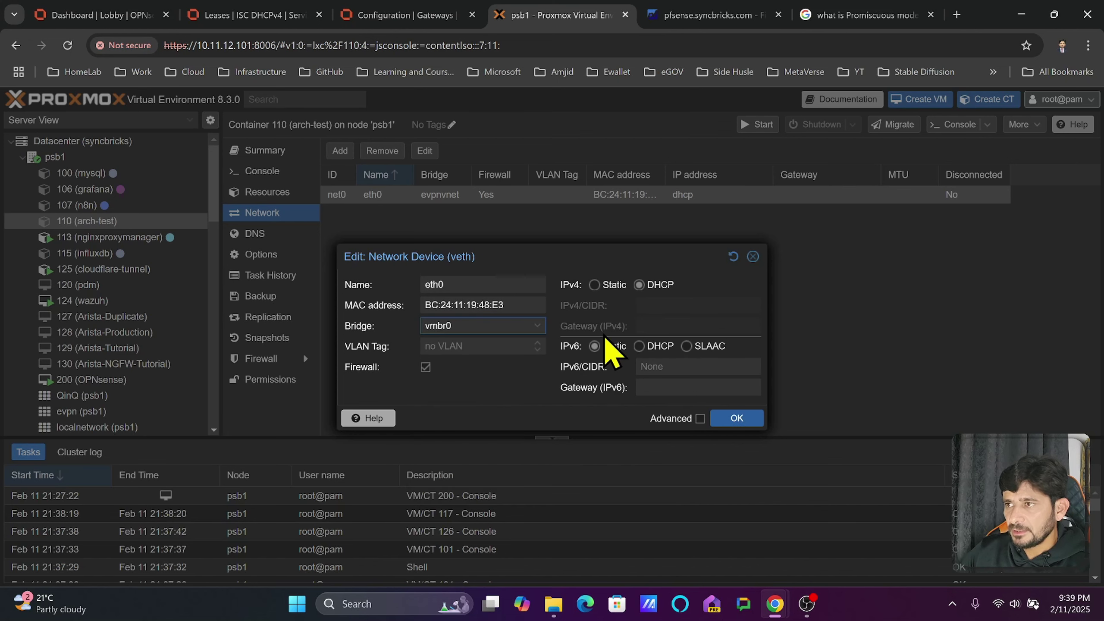
left_click(462, 346)
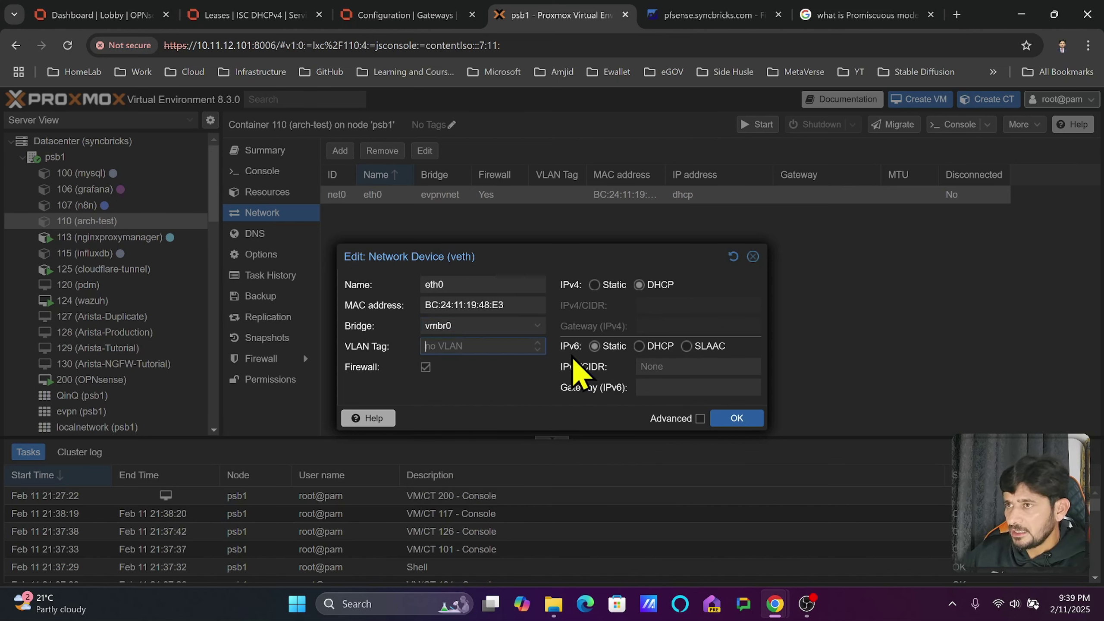
left_click(737, 418)
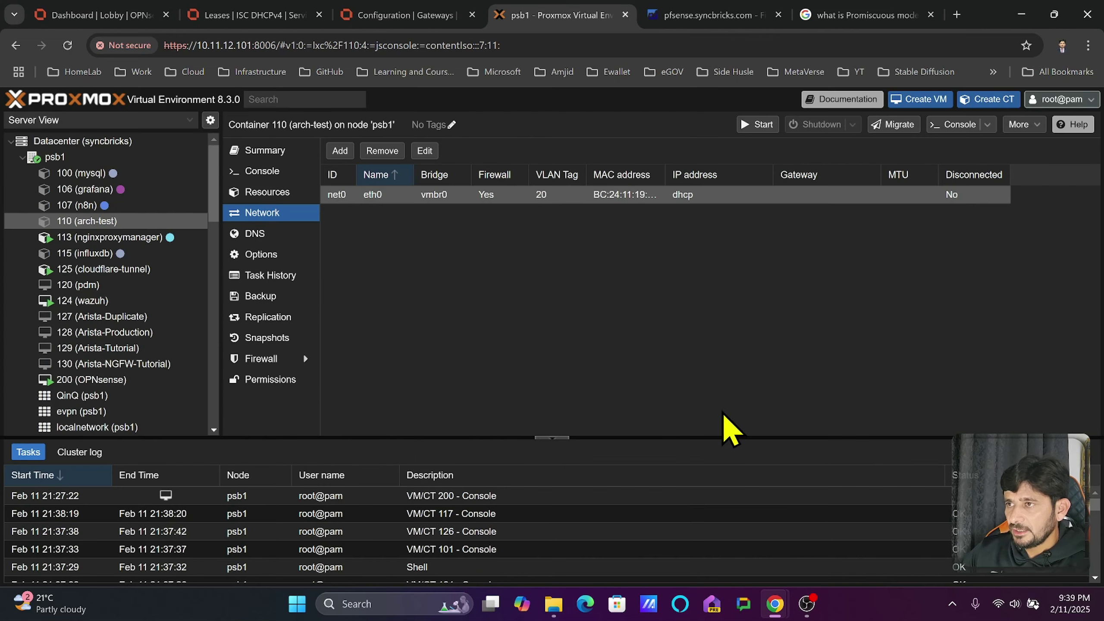
- Switch back to OPNsense and check which VLAN tags are assigned to the ServersatmyHomeLab and GuestWiFi devices
left_click(205, 17)
scroll(87, 208, "up", 2)
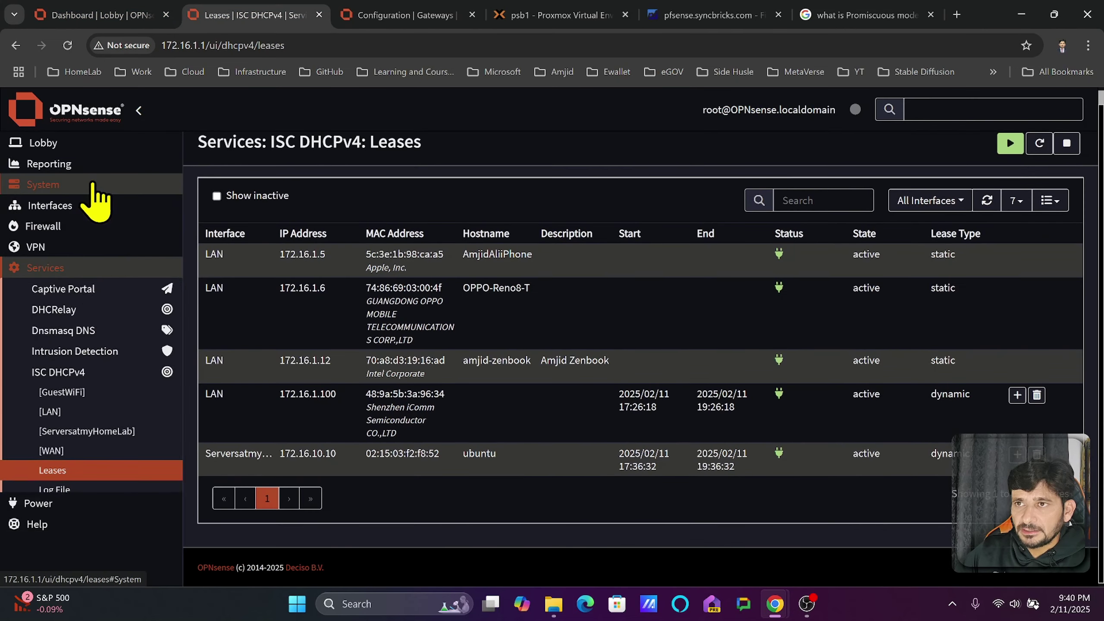
left_click(111, 204)
left_click(83, 288)
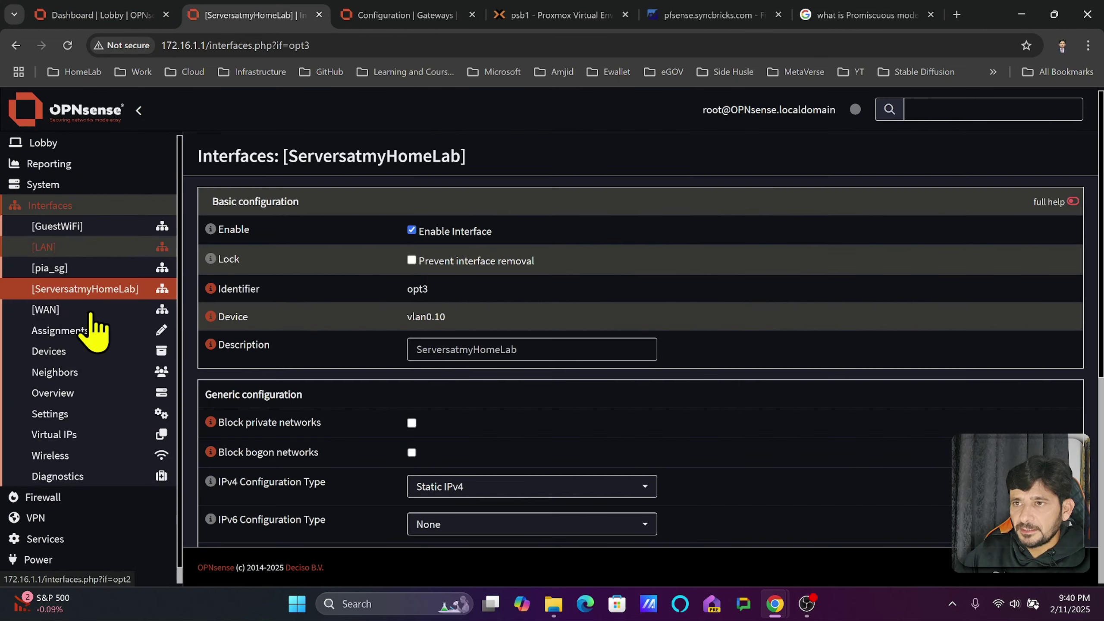
left_click(76, 351)
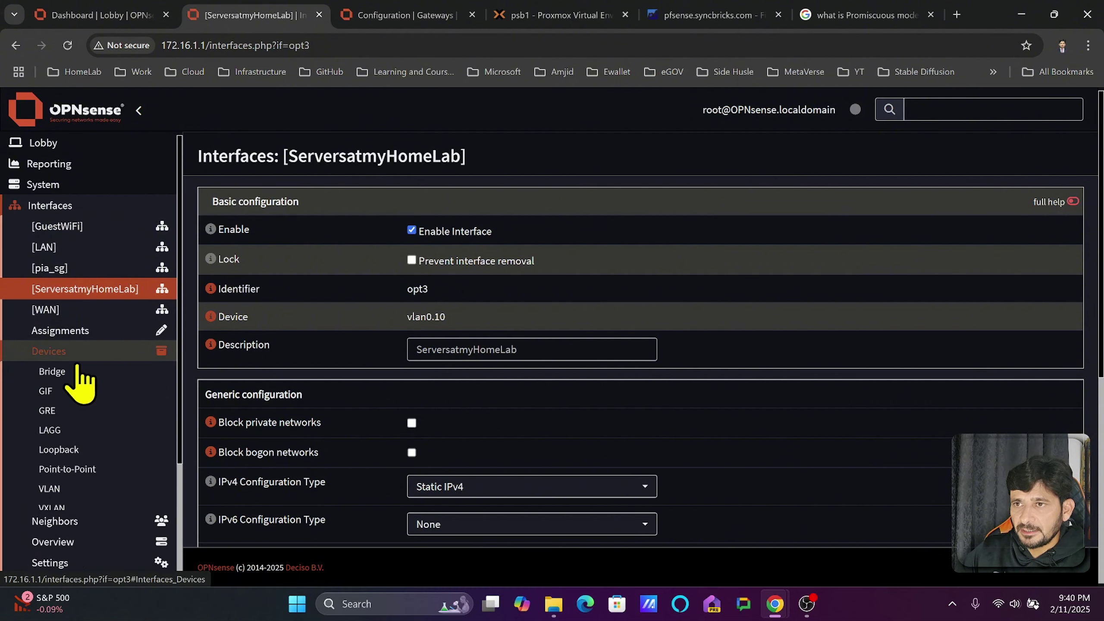
left_click(82, 489)
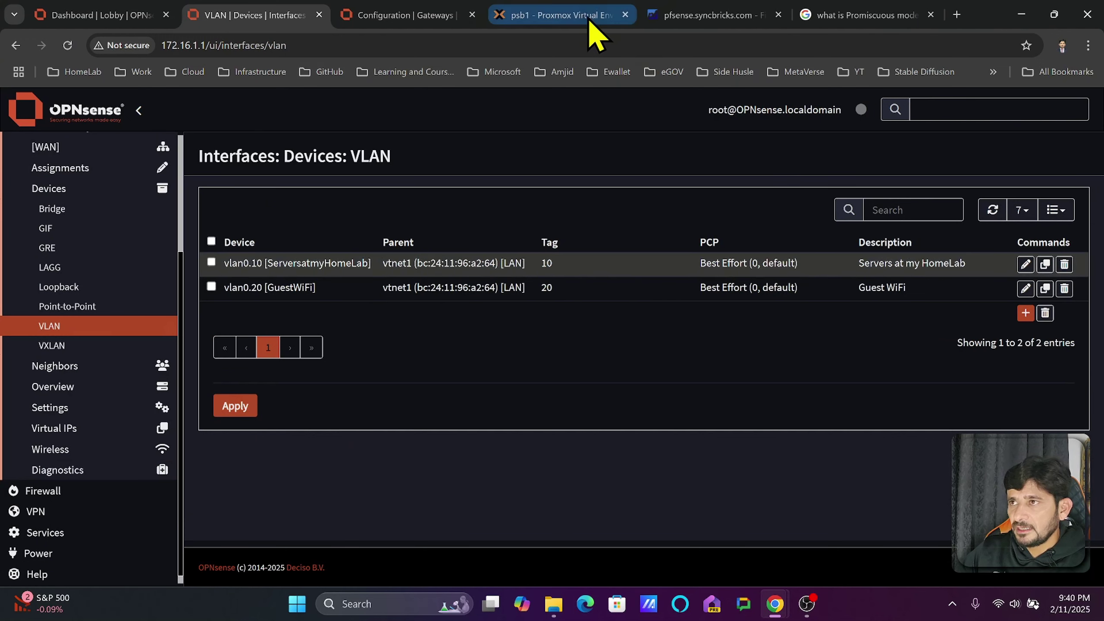
- In Proxmox, change the VLAN tag of container 110's eth0 network device to 10
left_click(613, 14)
double_click(456, 349)
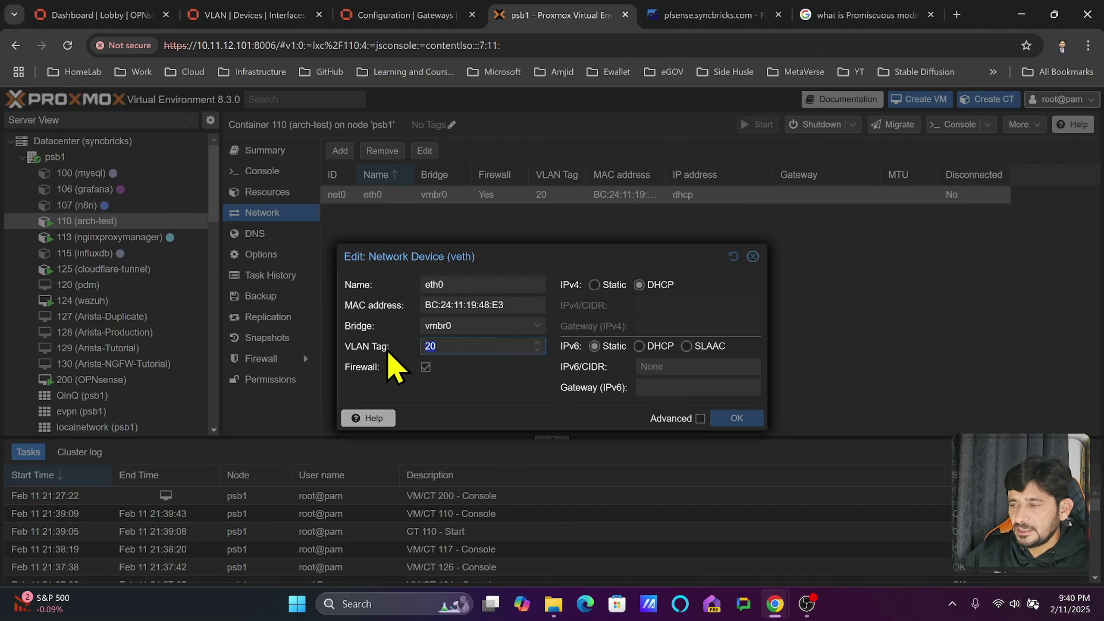
type("10")
left_click(737, 418)
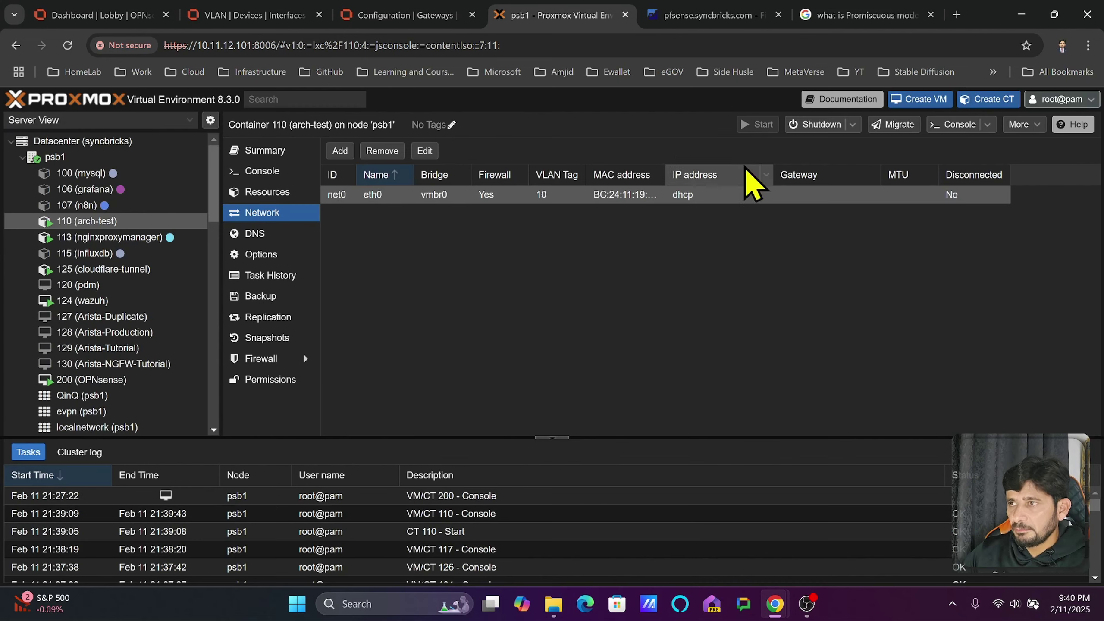
- Reboot container 110 (arch-test) and open its console
left_click(267, 153)
left_click(271, 213)
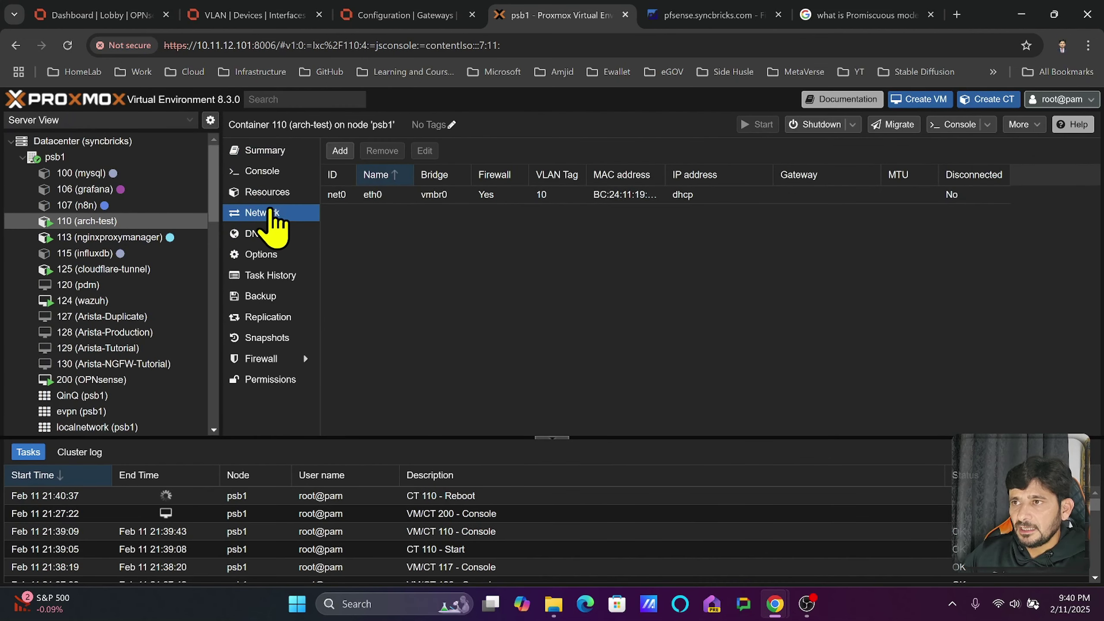
left_click(266, 171)
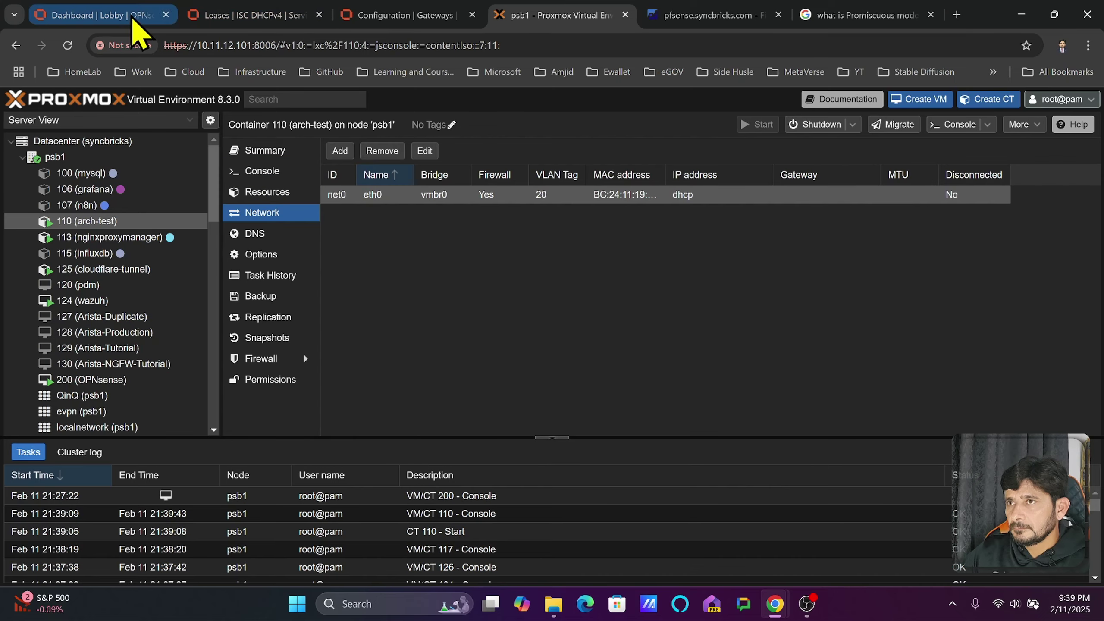
- Return to the OPNsense DHCPv4 leases and check the hostname and IP address of the ServersatmyHomeLab lease
left_click(203, 21)
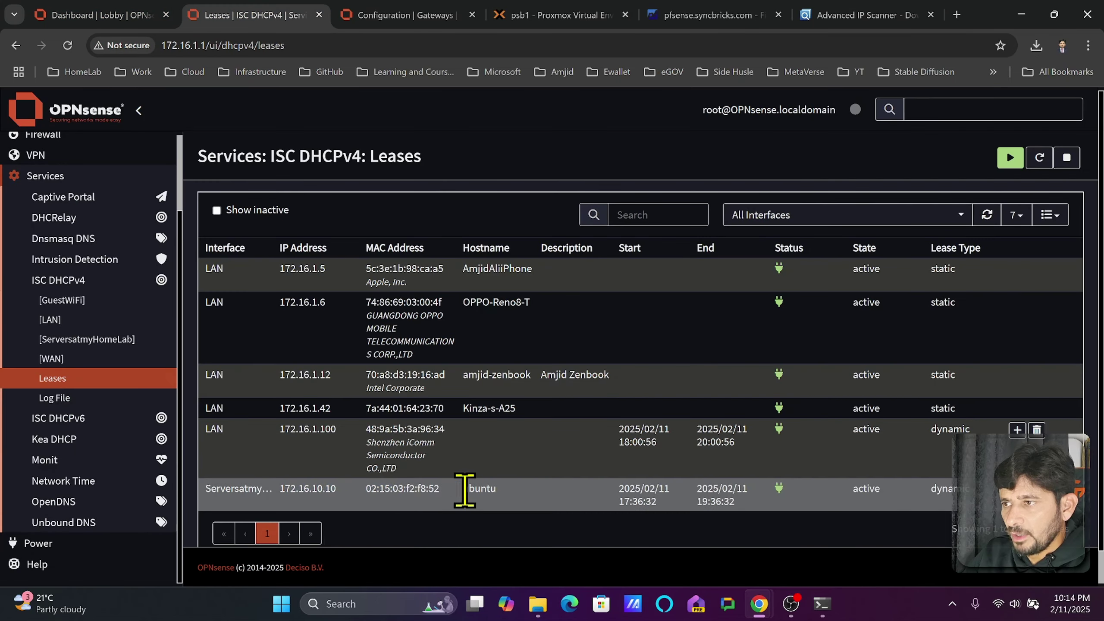
double_click(464, 490)
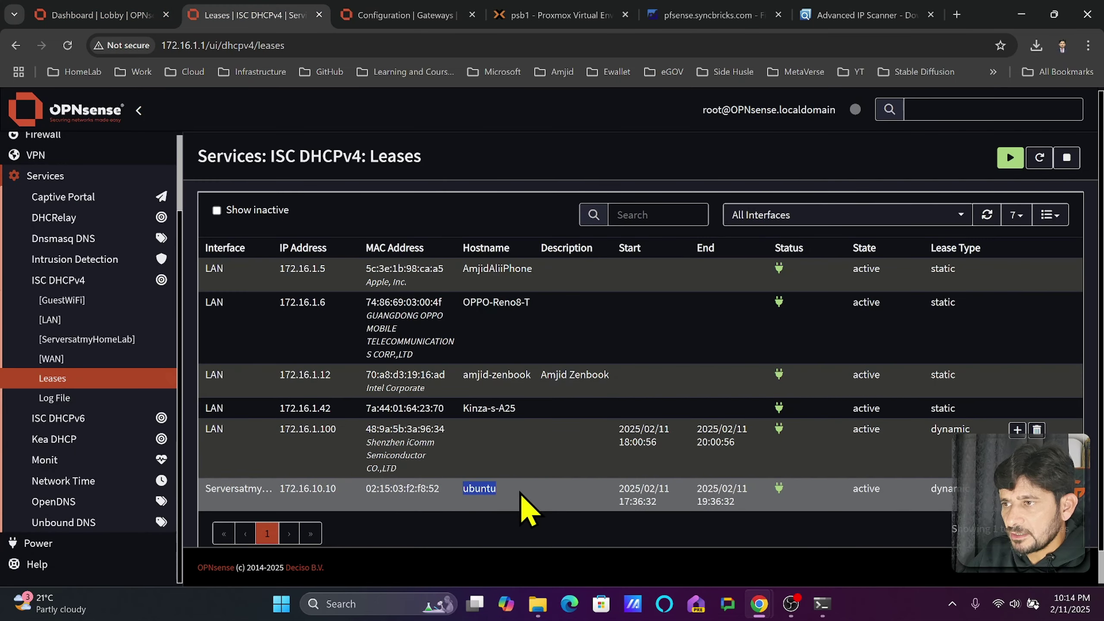
double_click(330, 490)
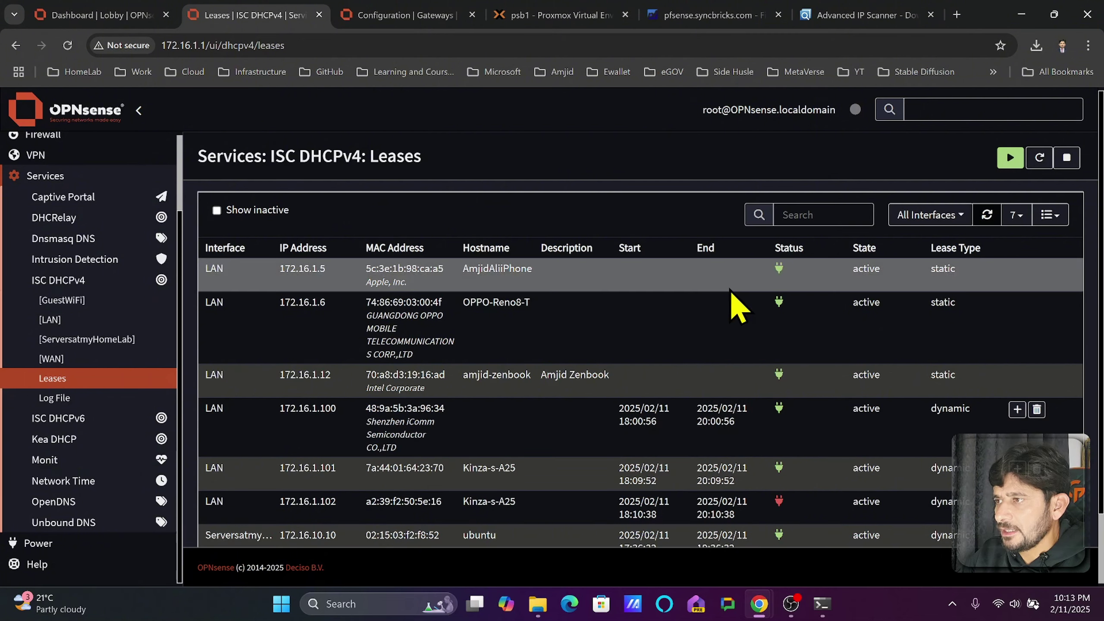
- Delete the dynamic LAN lease for 172.16.1.102 and confirm its removal
scroll(739, 309, "down", 2)
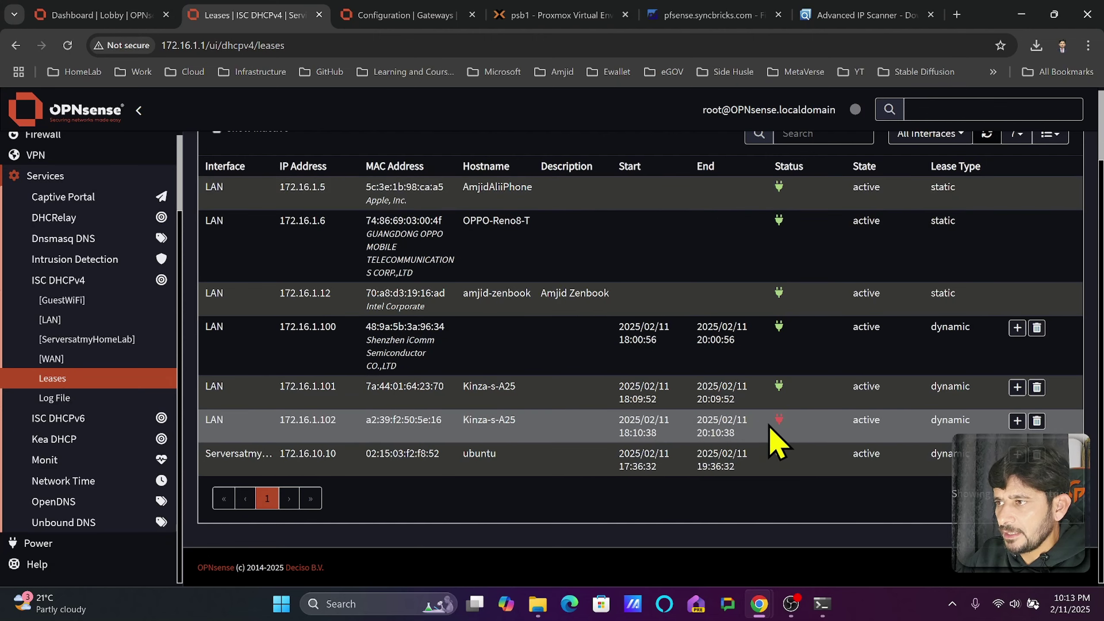
left_click(1037, 420)
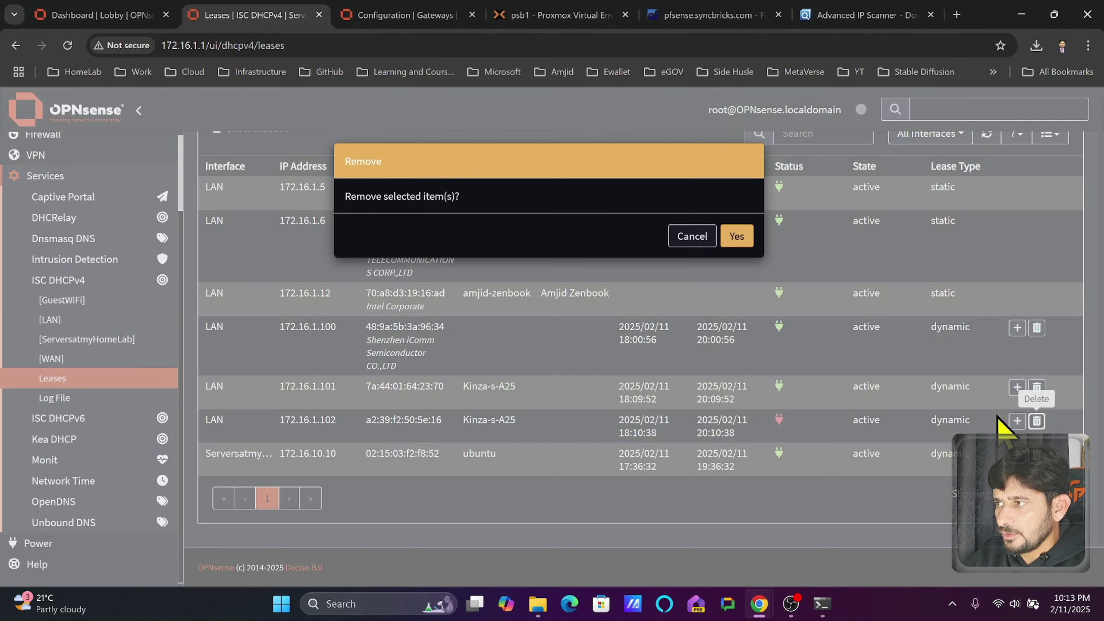
left_click(737, 239)
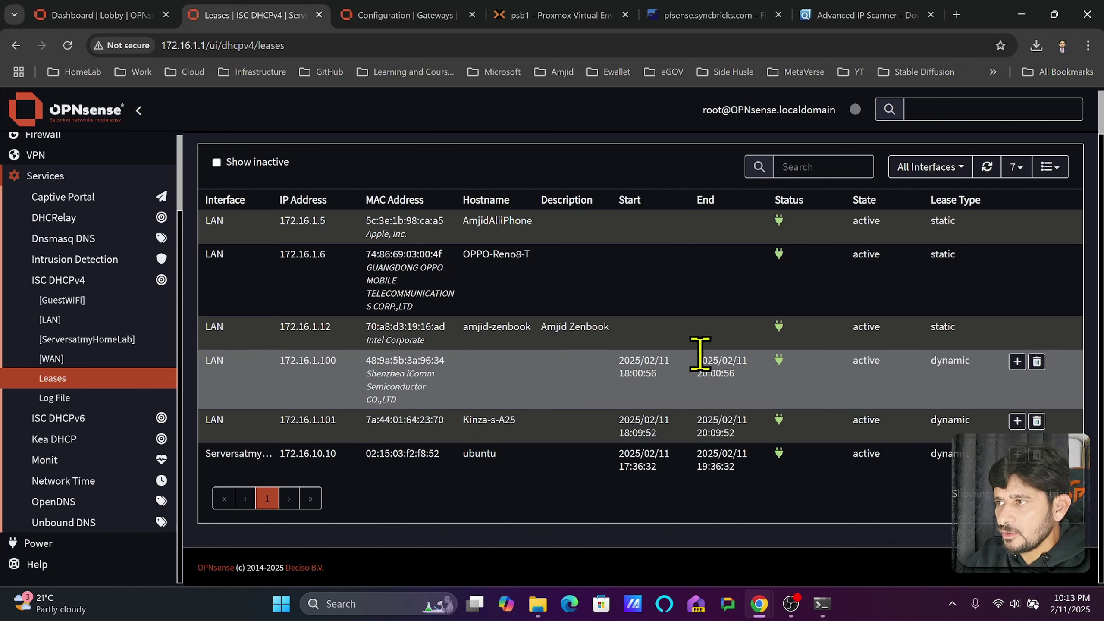
- Create a static mapping with IP address 172.16.1.42 from the 172.16.1.101 LAN lease, apply the changes and review the LAN static mappings
left_click(1015, 424)
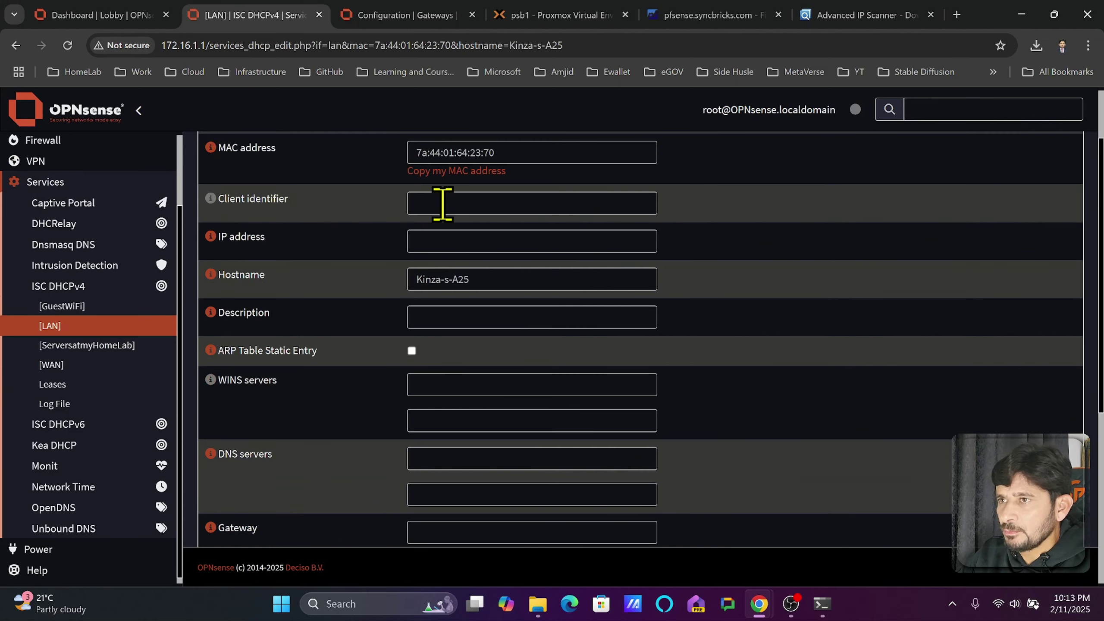
left_click(441, 235)
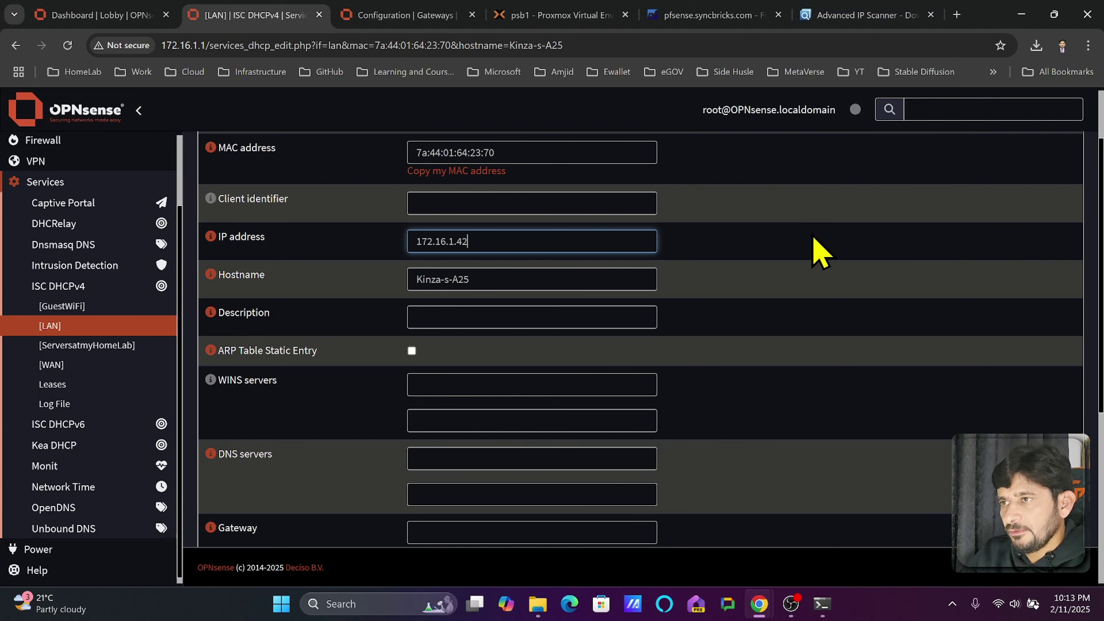
scroll(503, 314, "down", 5)
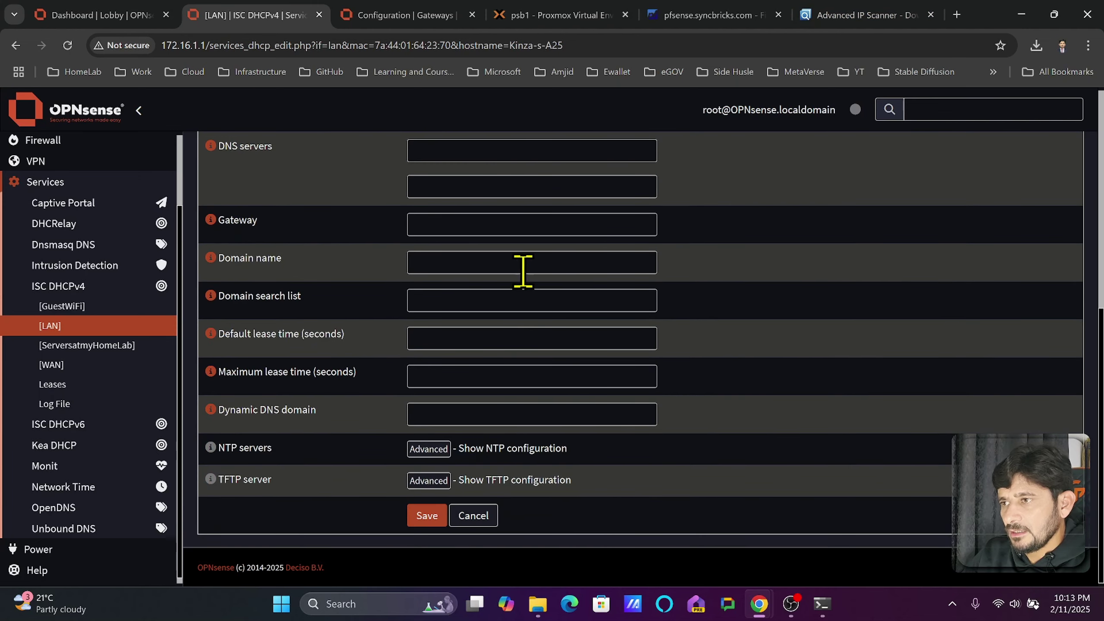
scroll(527, 278, "up", 4)
scroll(526, 339, "down", 4)
left_click(431, 517)
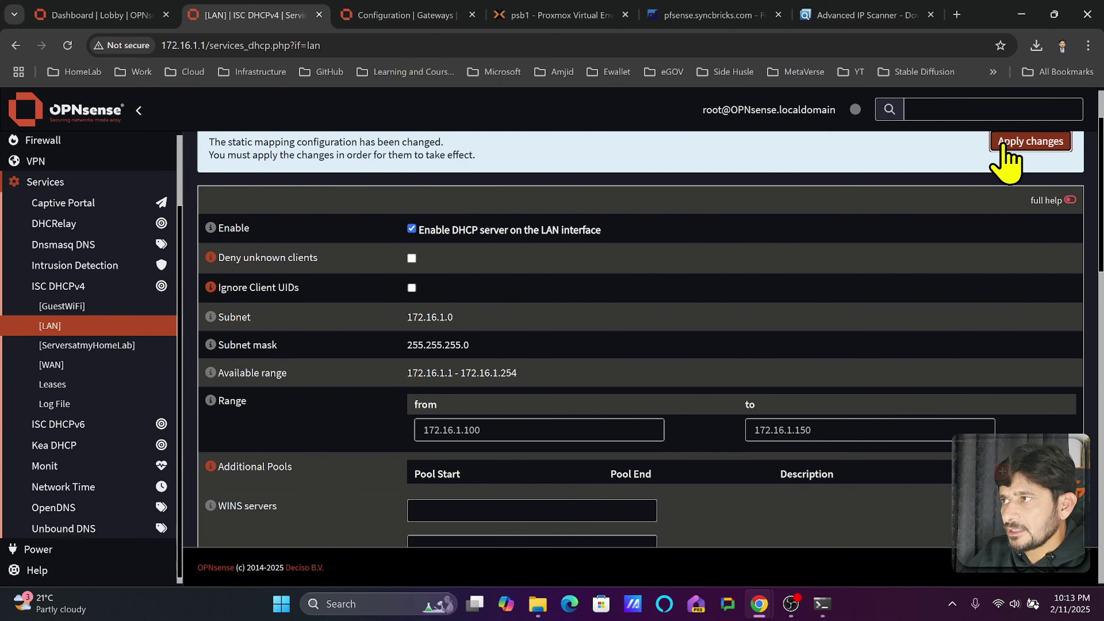
left_click(1008, 145)
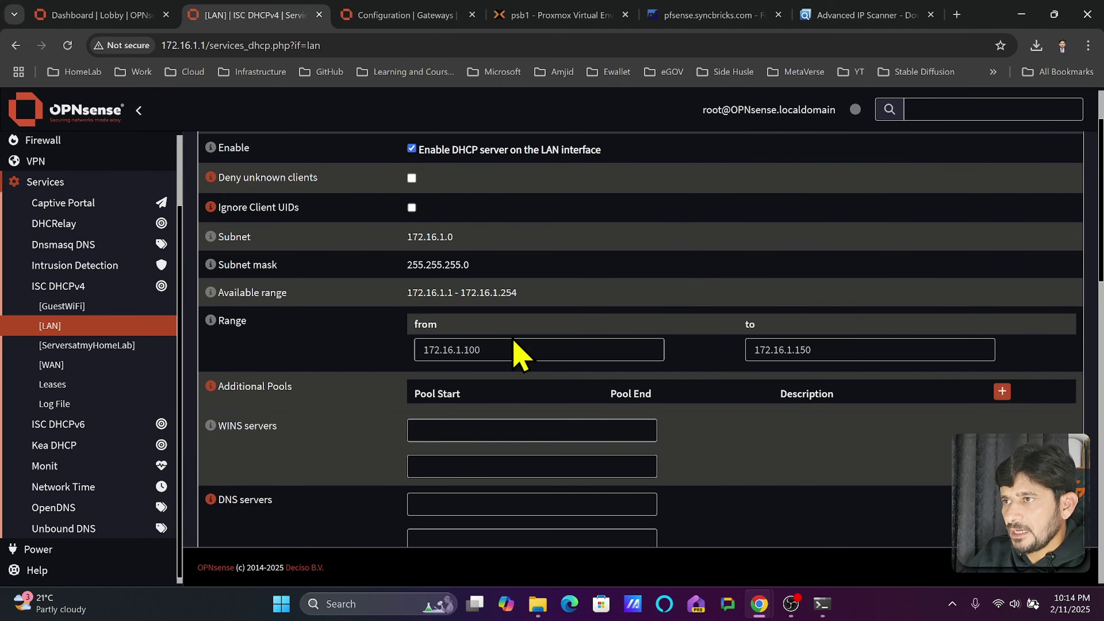
scroll(521, 353, "down", 15)
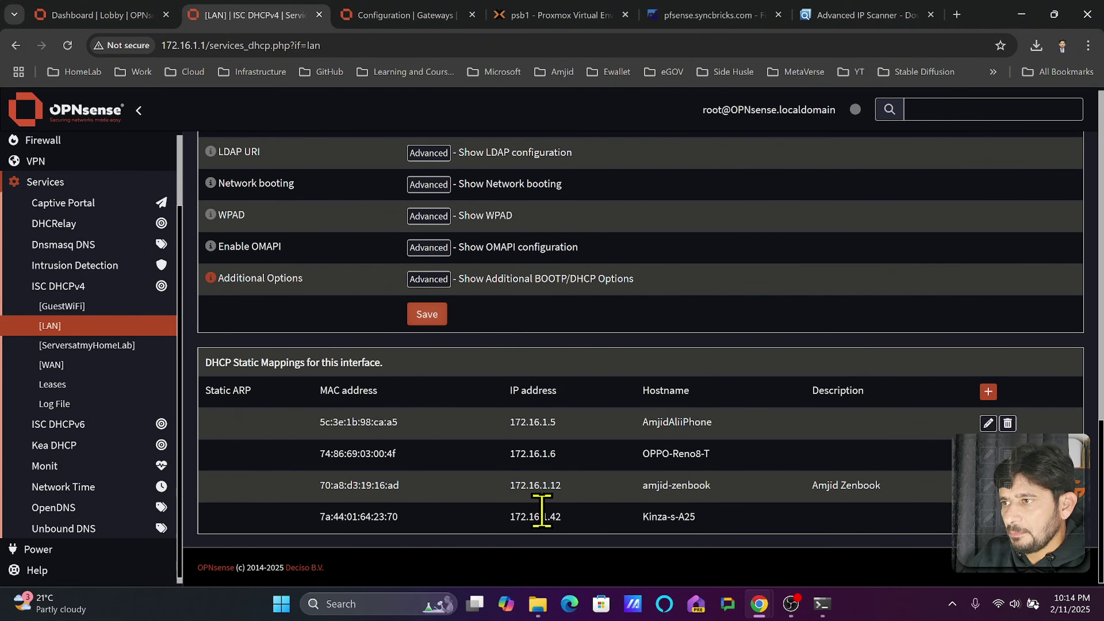